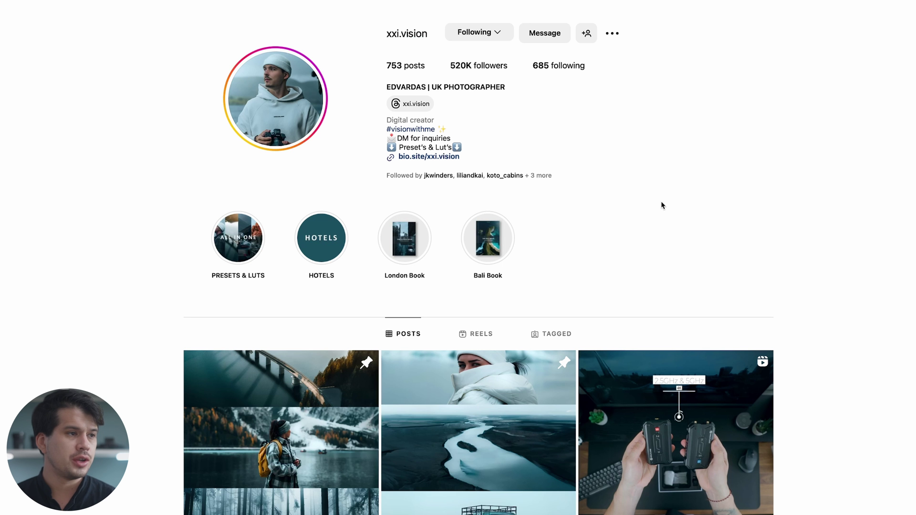
{"action": "left_click_drag", "start_coordinate": [386, 33], "coordinate": [428, 34]}
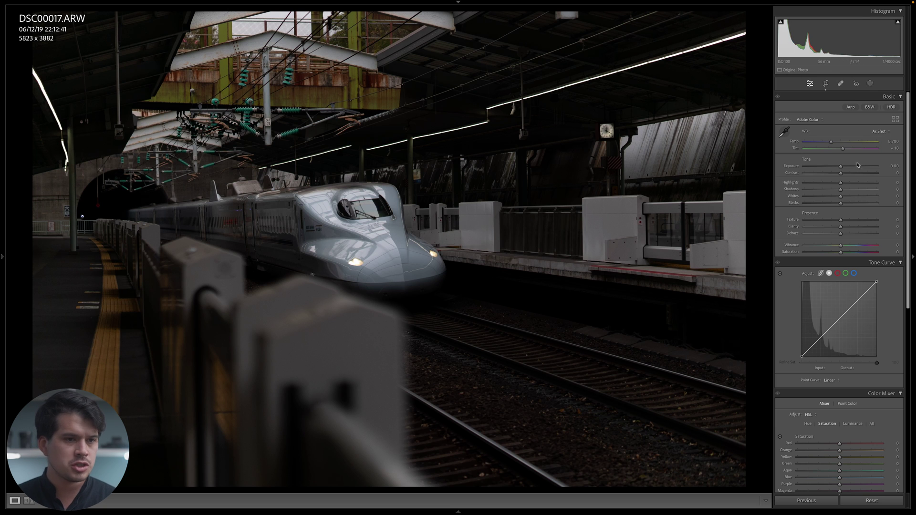
Step: Set the train photo's basic tone to Exposure +0.70, Highlights -45, Shadows +50 and Blacks -20
{"action": "left_click_drag", "start_coordinate": [842, 169], "coordinate": [847, 170]}
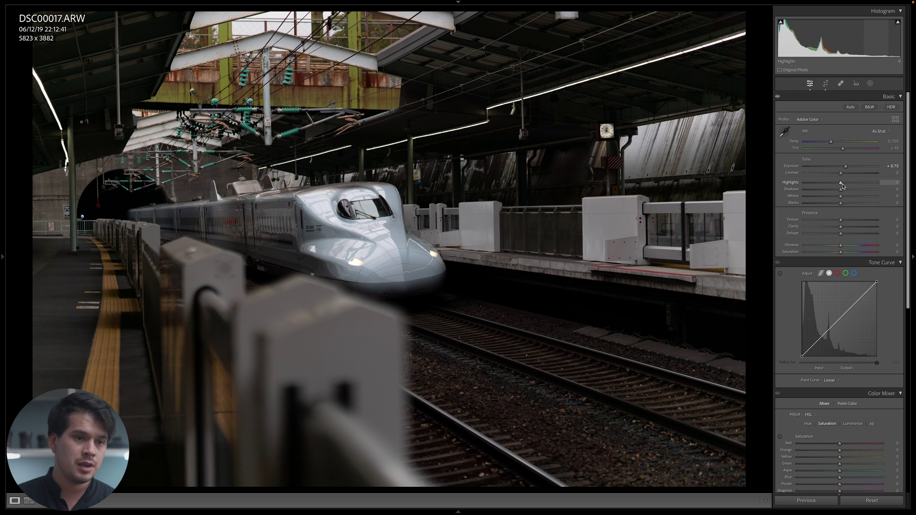
{"action": "left_click_drag", "start_coordinate": [842, 185], "coordinate": [865, 188]}
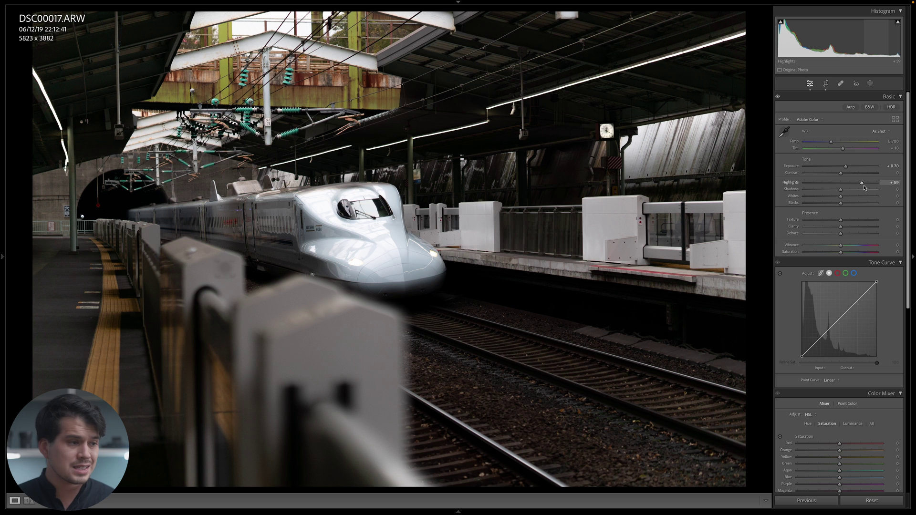
{"action": "left_click_drag", "start_coordinate": [864, 188], "coordinate": [827, 196]}
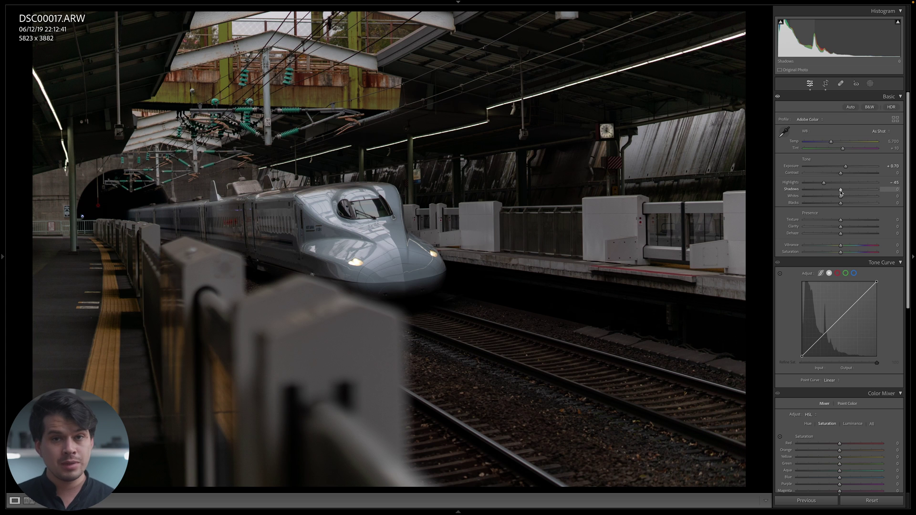
{"action": "left_click_drag", "start_coordinate": [841, 192], "coordinate": [857, 196]}
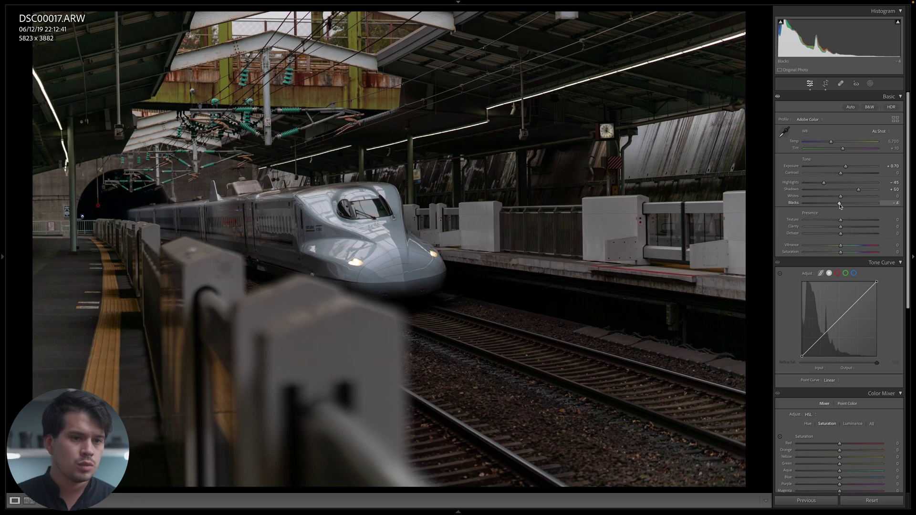
{"action": "left_click_drag", "start_coordinate": [841, 206], "coordinate": [834, 206]}
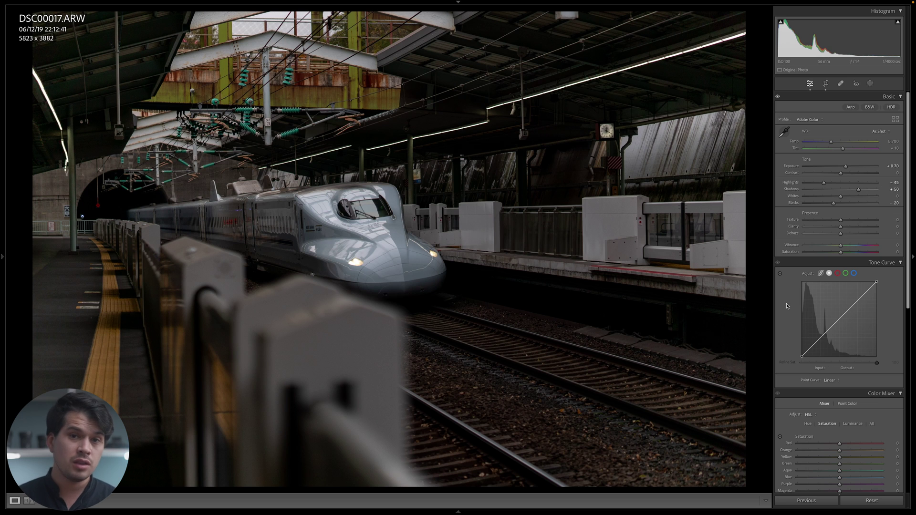
Step: Try placing four control points along the main point curve, and reset the channel
{"action": "left_click", "coordinate": [813, 346]}
{"action": "left_click", "coordinate": [819, 339]}
{"action": "left_click", "coordinate": [828, 330]}
{"action": "left_click", "coordinate": [847, 312]}
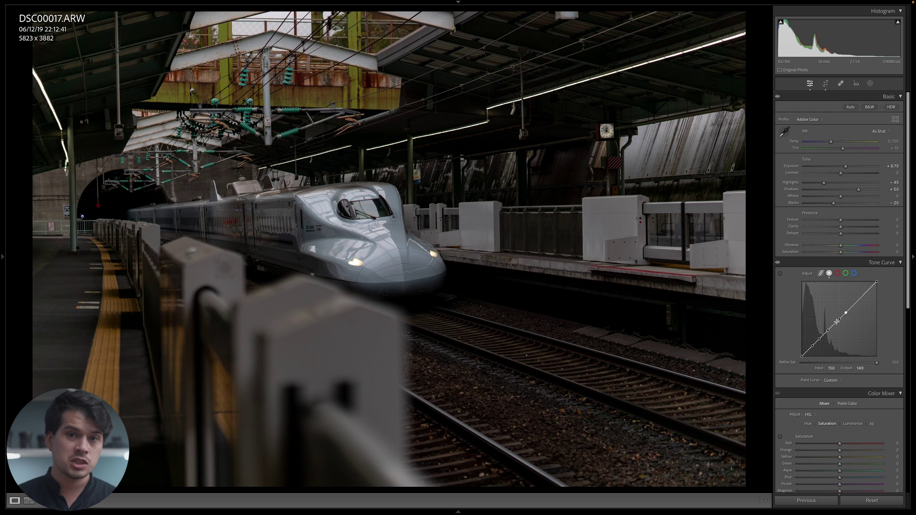
{"action": "right_click", "coordinate": [832, 311]}
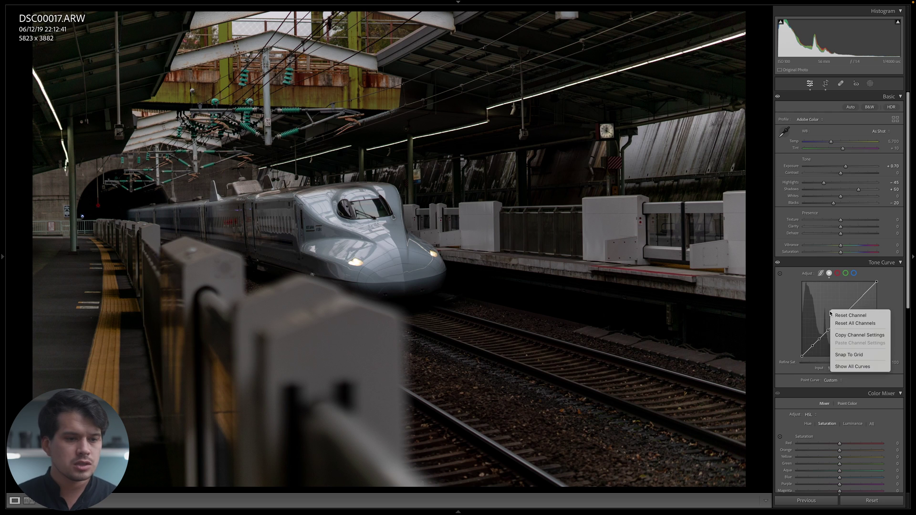
{"action": "left_click", "coordinate": [854, 314]}
Step: Look through the red, green and blue channels of the tone curve
{"action": "left_click", "coordinate": [839, 274]}
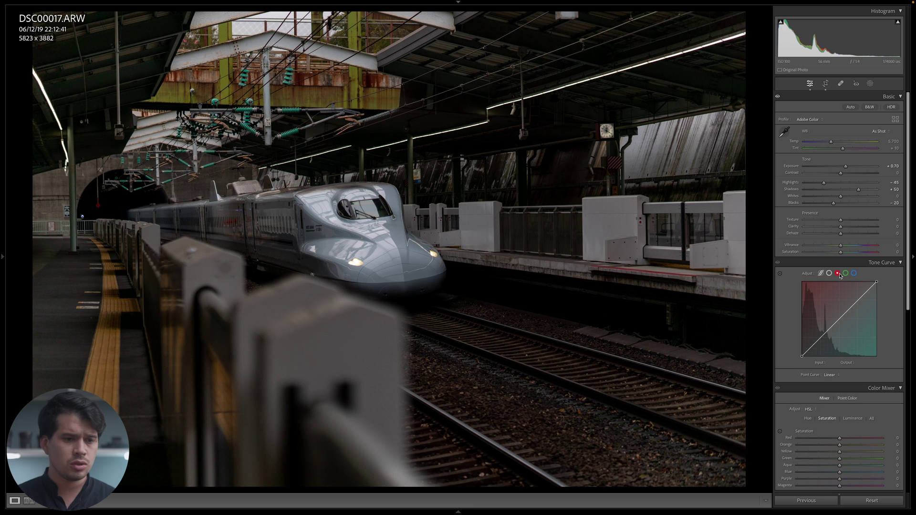
{"action": "left_click", "coordinate": [846, 273]}
{"action": "left_click", "coordinate": [854, 274]}
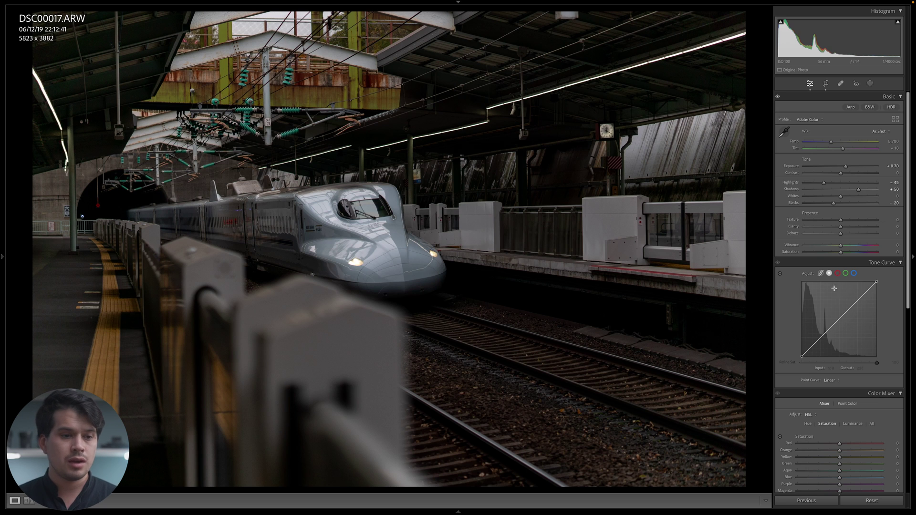
Step: Try raising the darker tones with one control point on the main point curve, and delete that point
{"action": "left_click", "coordinate": [821, 337]}
{"action": "mouse_move", "coordinate": [821, 339]}
{"action": "left_mouse_down"}
{"action": "mouse_move", "coordinate": [824, 349]}
{"action": "mouse_move", "coordinate": [820, 331]}
{"action": "left_mouse_up"}
{"action": "right_click", "coordinate": [820, 332]}
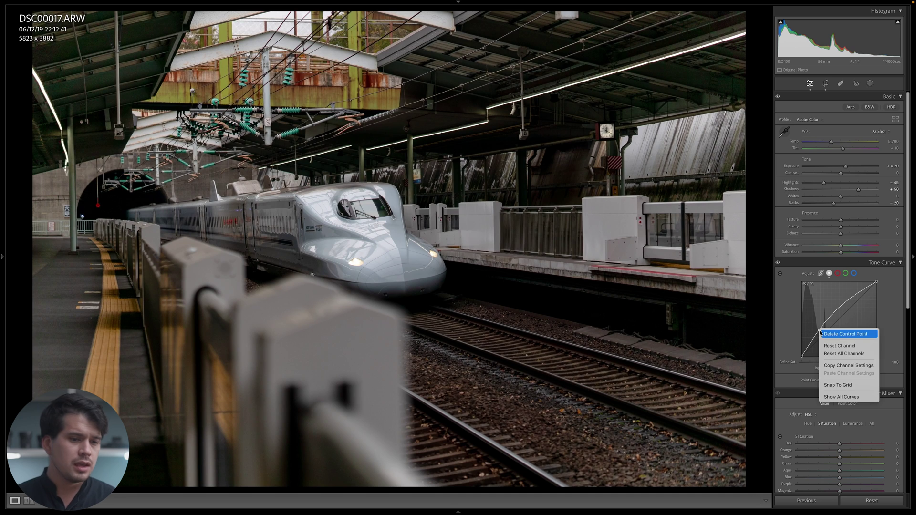
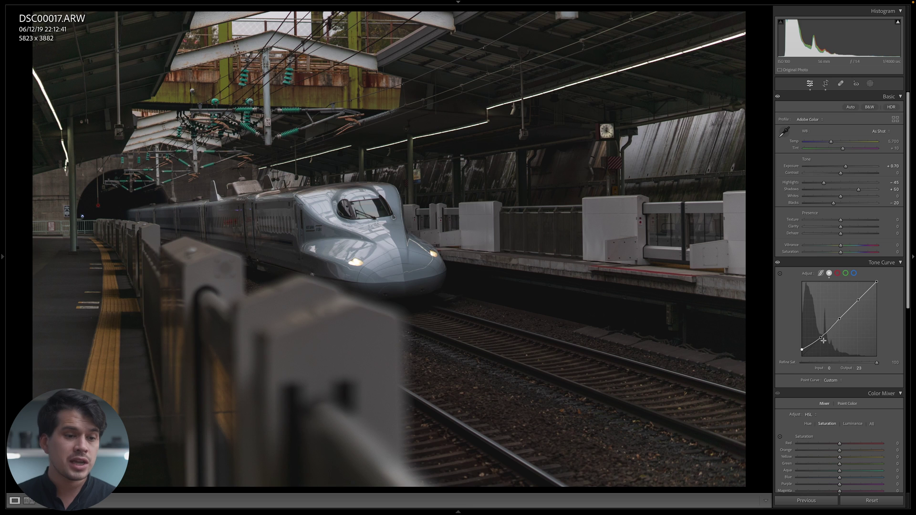
Step: Pull the lowest inner control point of the main point curve down to darken the shadows
{"action": "left_click_drag", "start_coordinate": [821, 340], "coordinate": [816, 344]}
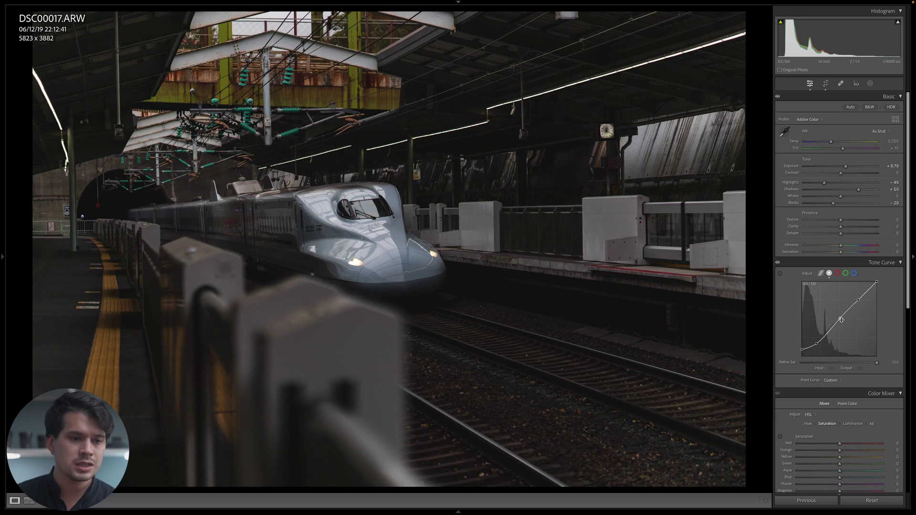
Step: Try deleting the midtone control point from the point curve, and undo the deletion
{"action": "right_click", "coordinate": [841, 318]}
{"action": "left_click", "coordinate": [843, 324]}
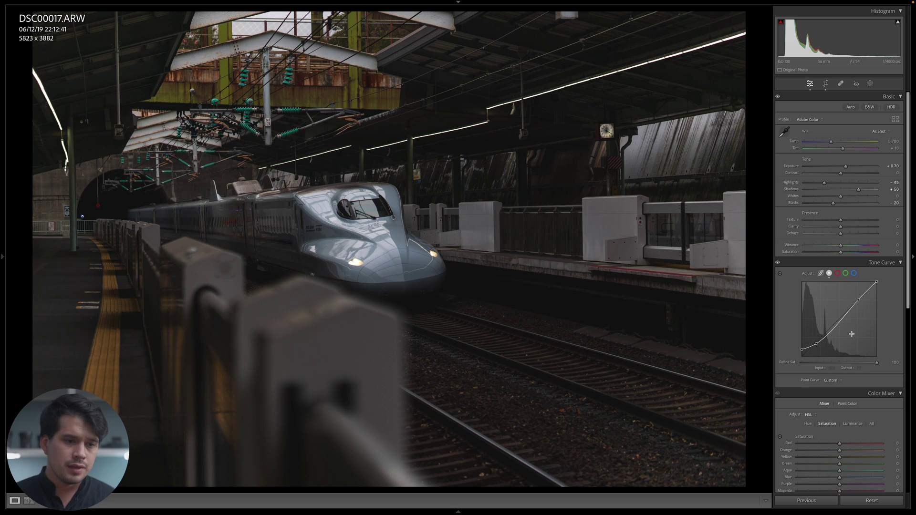
{"action": "key", "text": "ctrl+z"}
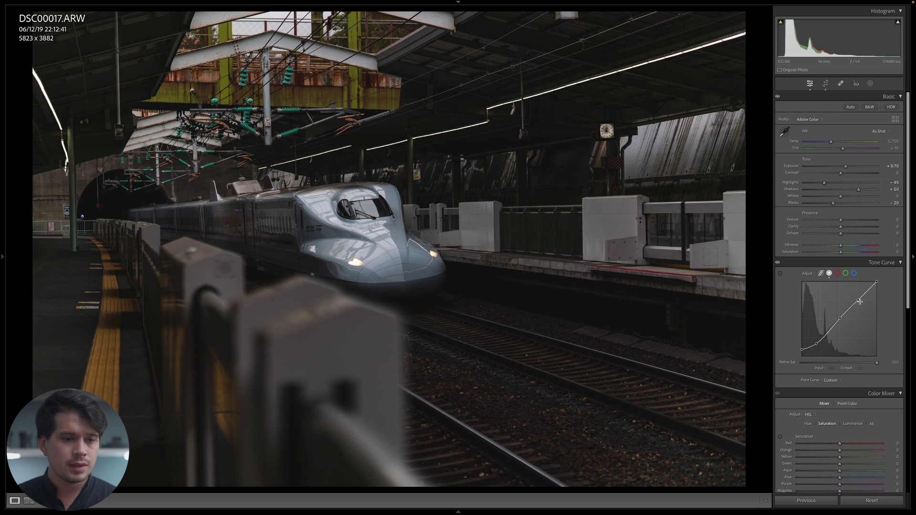
Step: Nudge the point curve's highlight control point slightly darker and lower the white endpoint to output 227
{"action": "left_click", "coordinate": [859, 299]}
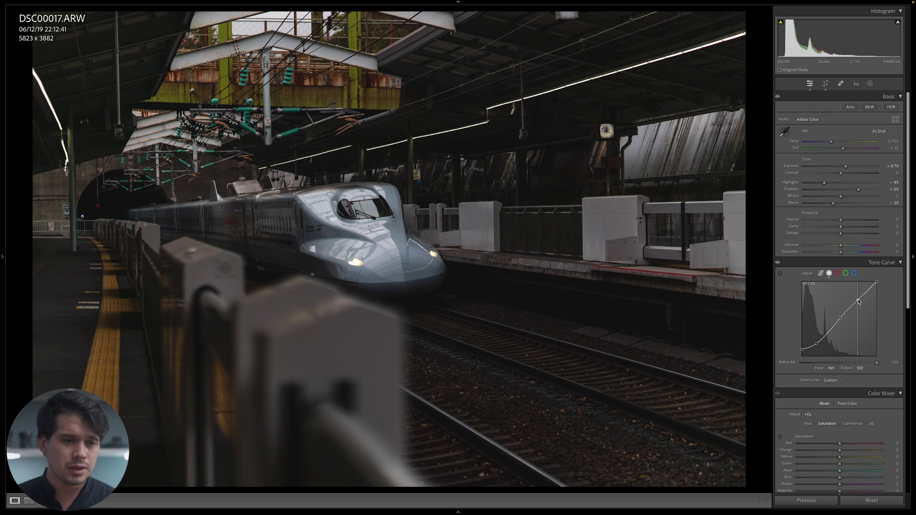
{"action": "left_click_drag", "start_coordinate": [859, 300], "coordinate": [856, 301]}
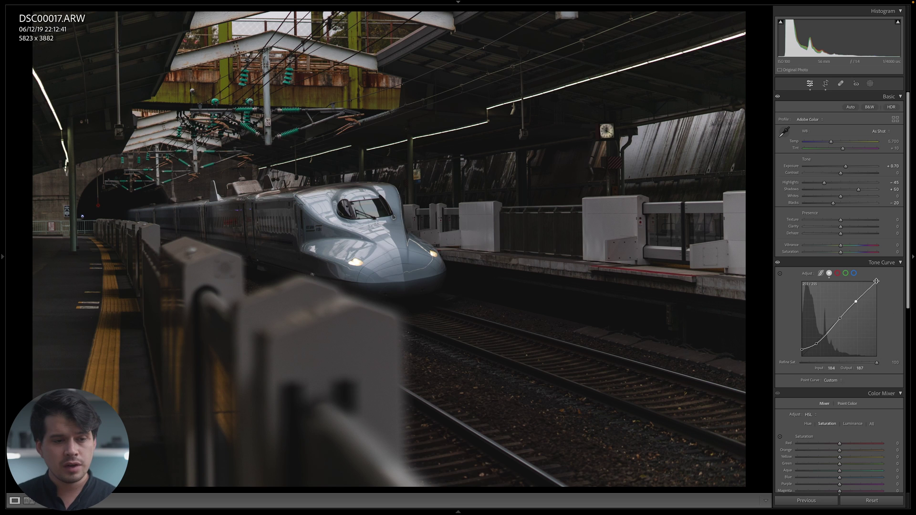
{"action": "left_click_drag", "start_coordinate": [877, 281], "coordinate": [877, 289]}
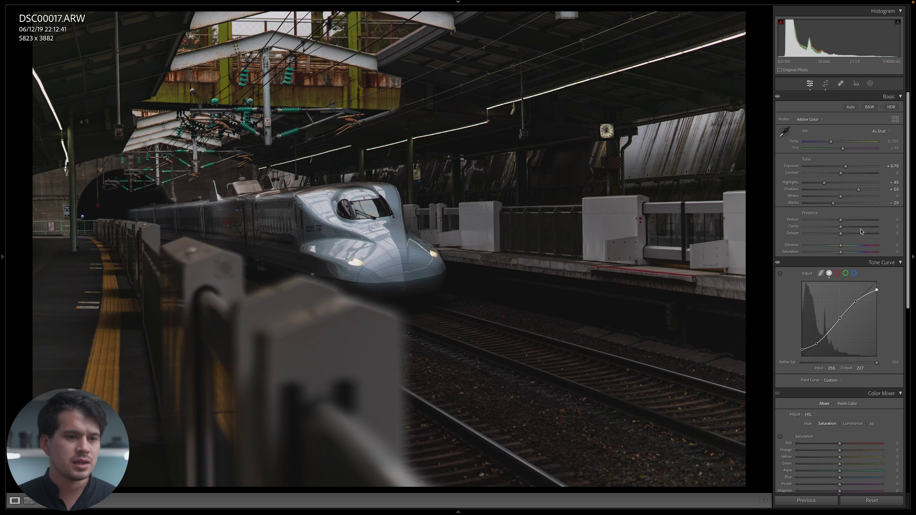
Step: Try Clarity at +70 and inspect the train roof and overhead insulators up close
{"action": "left_click", "coordinate": [862, 227]}
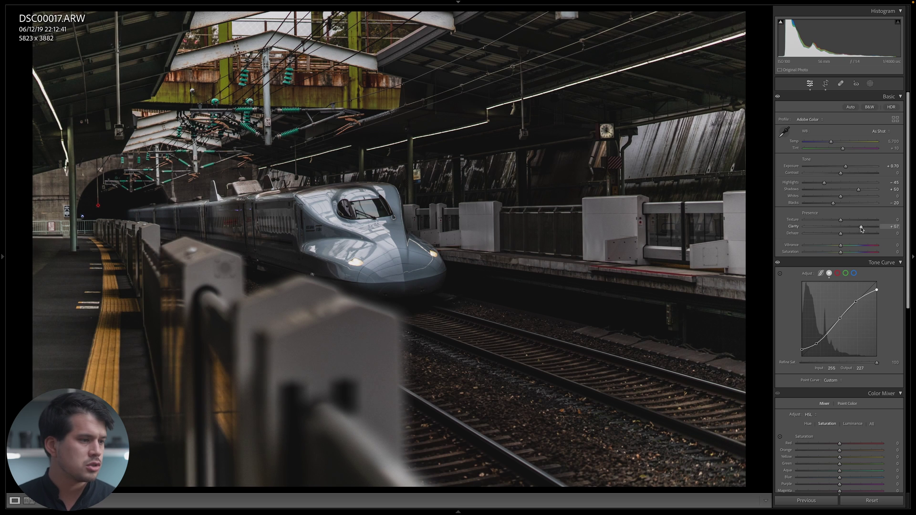
{"action": "left_click_drag", "start_coordinate": [862, 229], "coordinate": [865, 232]}
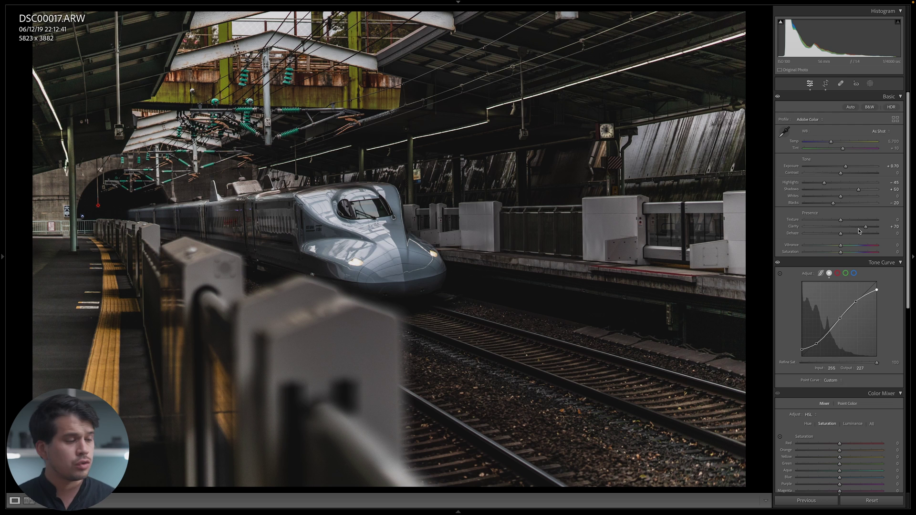
{"action": "left_click", "coordinate": [313, 169]}
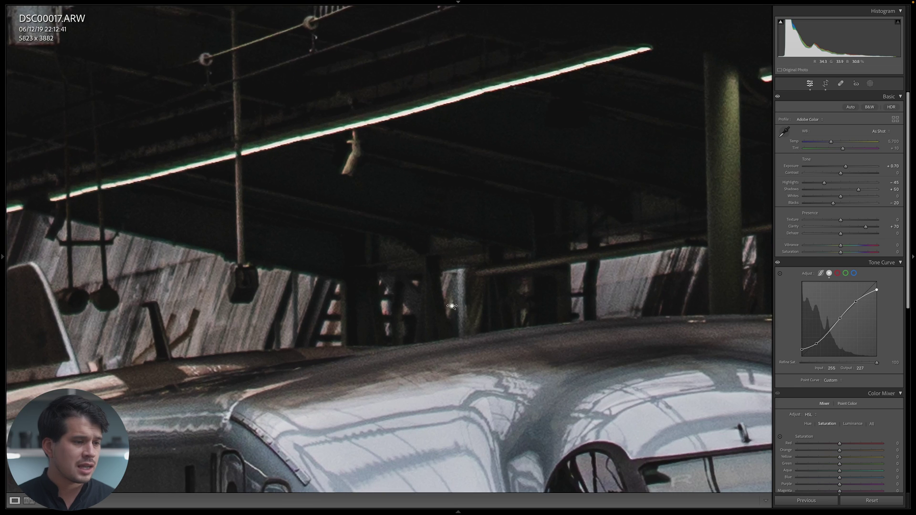
{"action": "left_click_drag", "start_coordinate": [313, 170], "coordinate": [474, 430]}
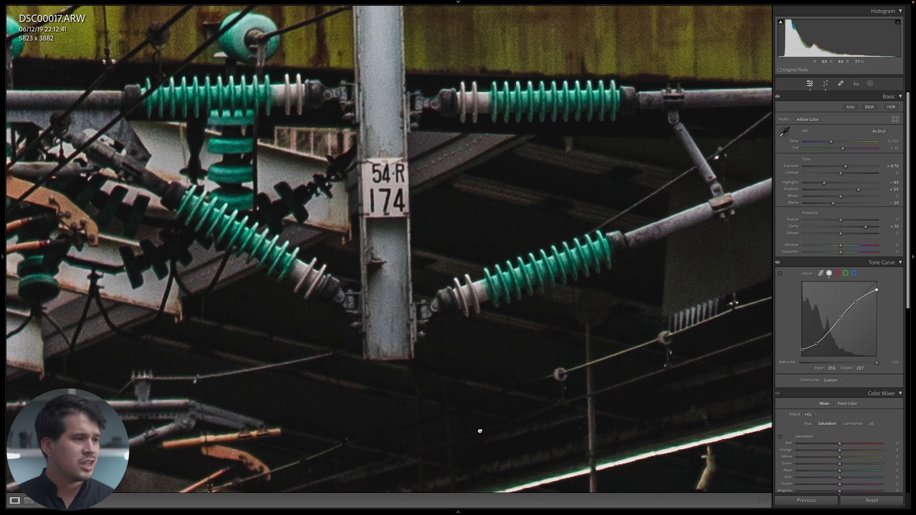
{"action": "left_click", "coordinate": [357, 238]}
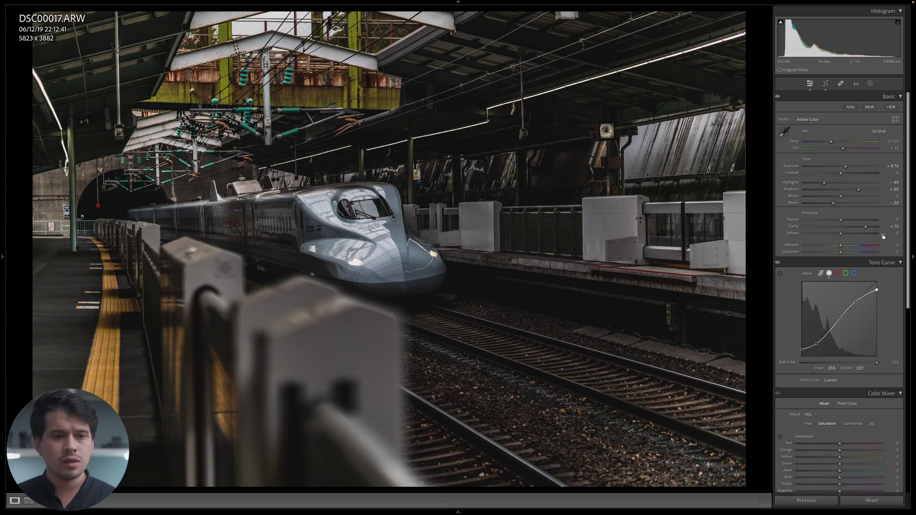
Step: Set the photo's Clarity to +15
{"action": "left_click", "coordinate": [892, 227]}
{"action": "type", "text": "15"}
{"action": "key", "text": "Return"}
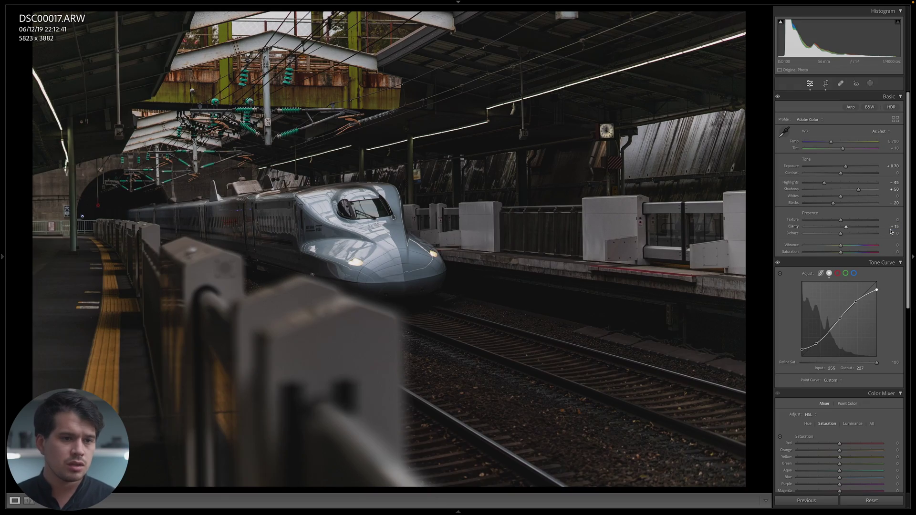
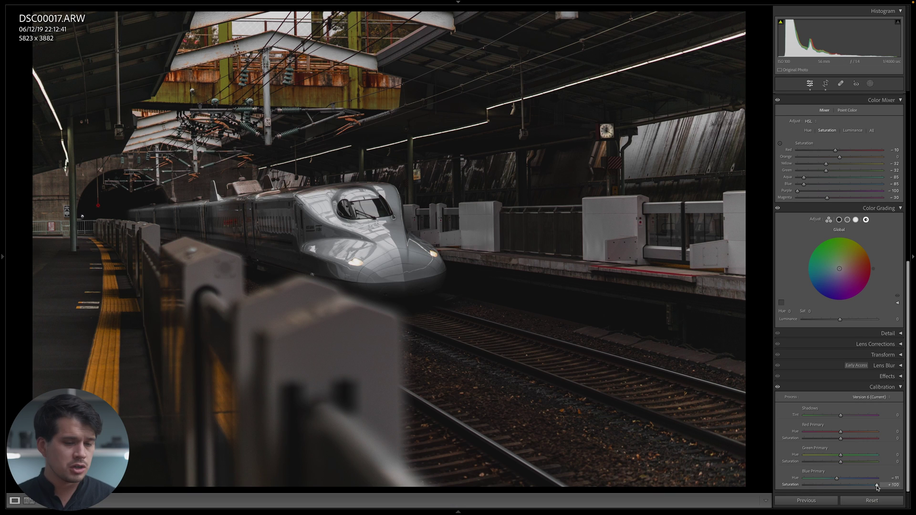
Step: Set the Blue Primary saturation in Calibration to +26 and check the yellow platform strip up close
{"action": "left_click_drag", "start_coordinate": [878, 486], "coordinate": [851, 487]}
{"action": "left_click", "coordinate": [645, 280]}
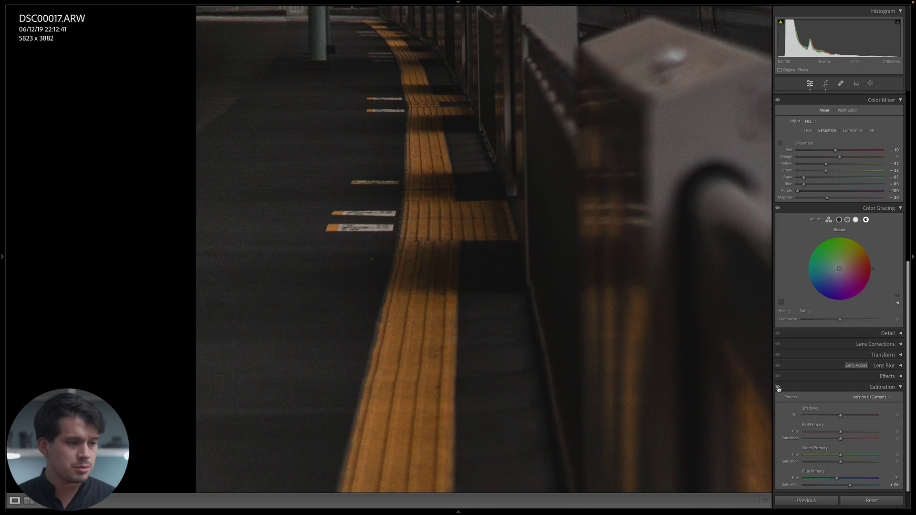
{"action": "left_click", "coordinate": [568, 334]}
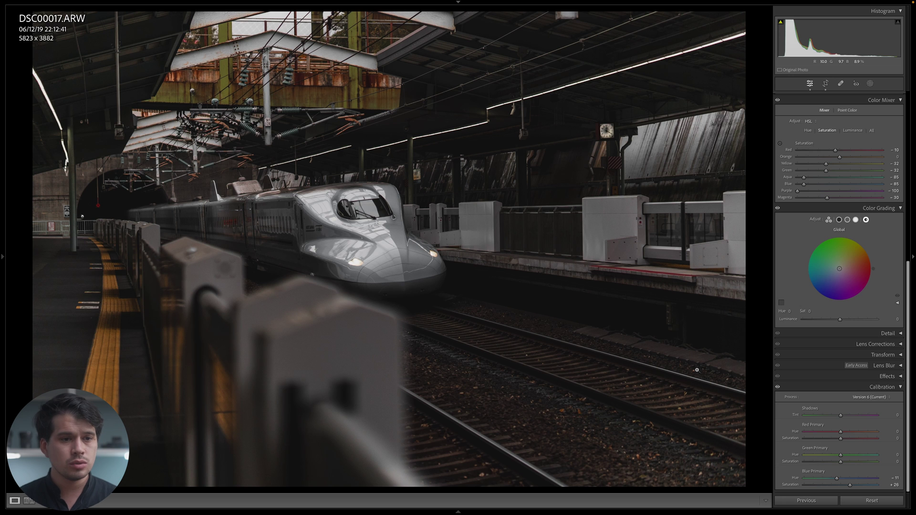
Step: Tint the shadows blue in Color Grading with hue 215 and saturation 30
{"action": "left_click", "coordinate": [829, 220]}
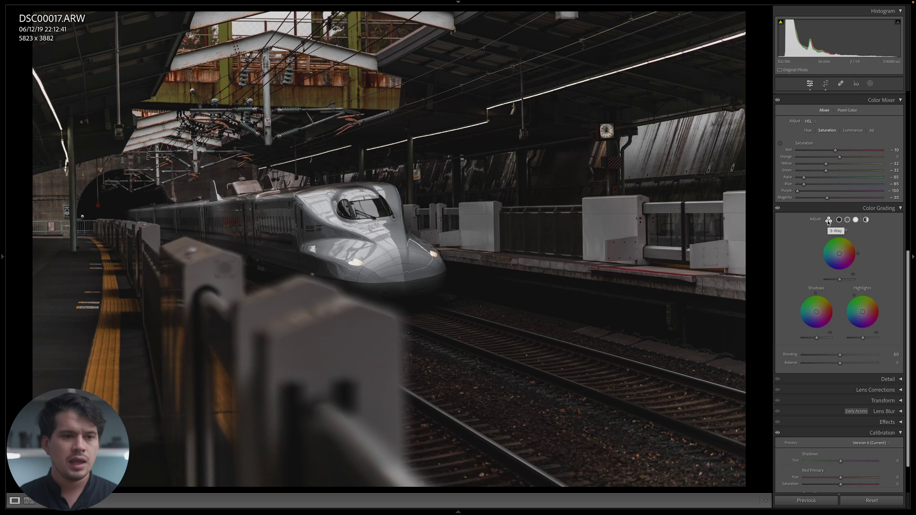
{"action": "left_click", "coordinate": [840, 220]}
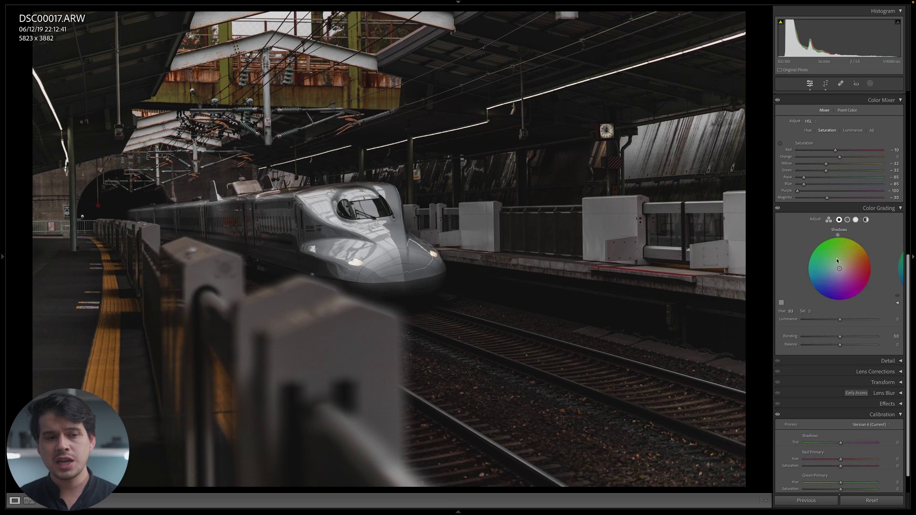
{"action": "left_click", "coordinate": [856, 220]}
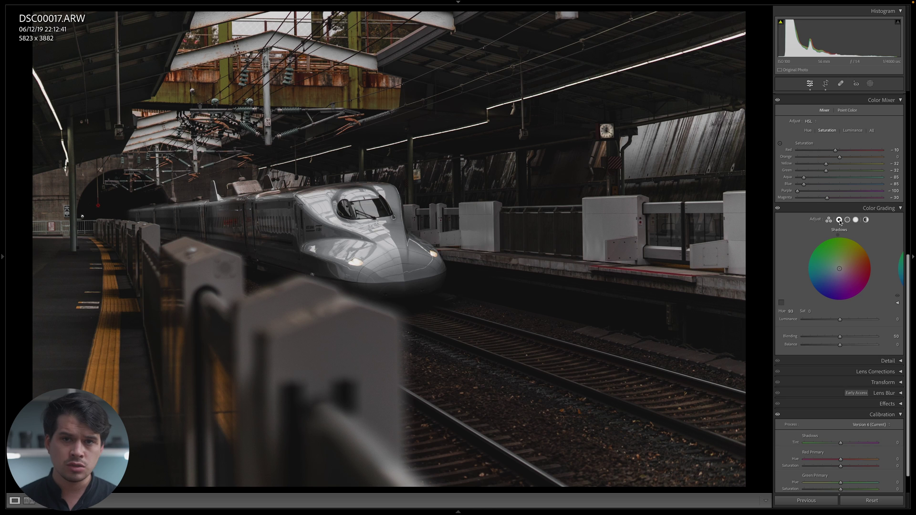
{"action": "left_click_drag", "start_coordinate": [840, 272], "coordinate": [817, 286]}
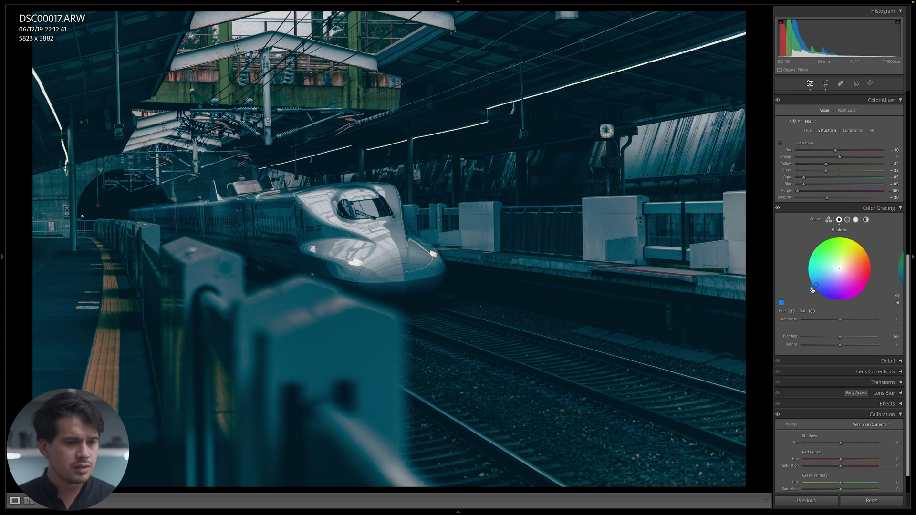
{"action": "left_click", "coordinate": [793, 311]}
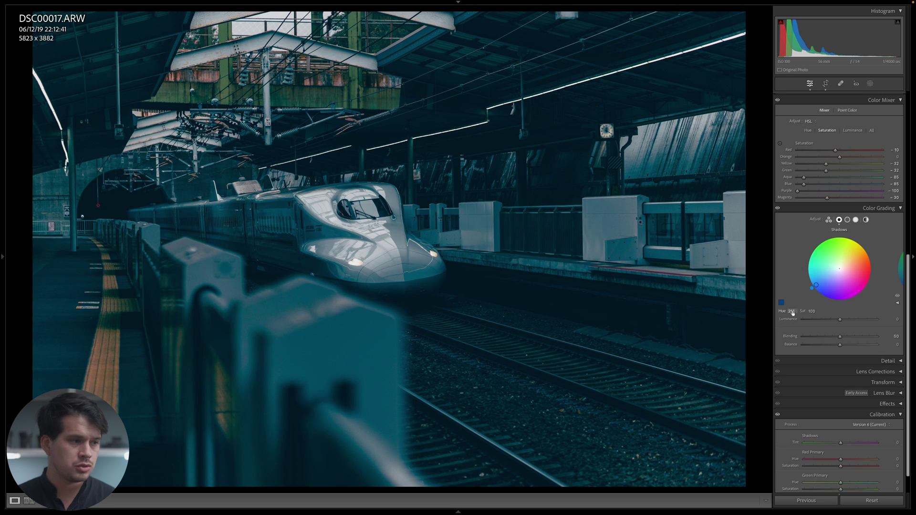
{"action": "key", "text": "Tab"}
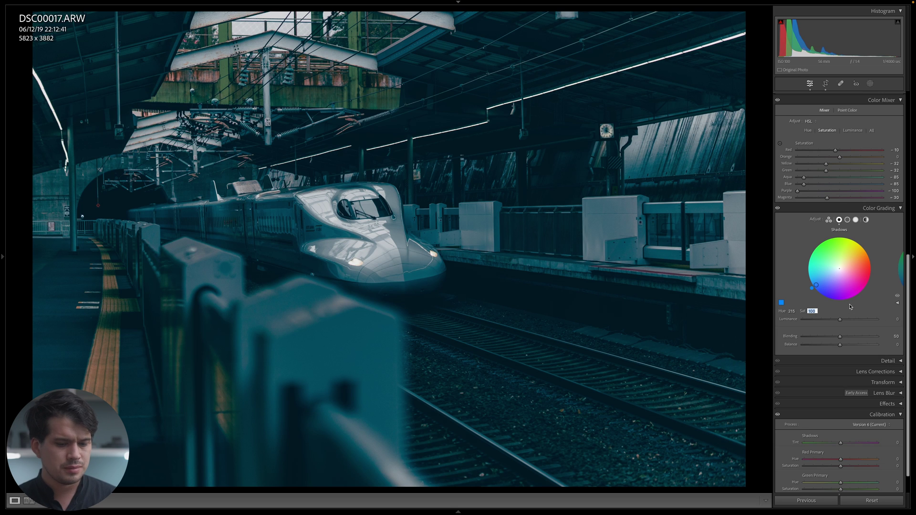
{"action": "type", "text": "30"}
{"action": "key", "text": "Return"}
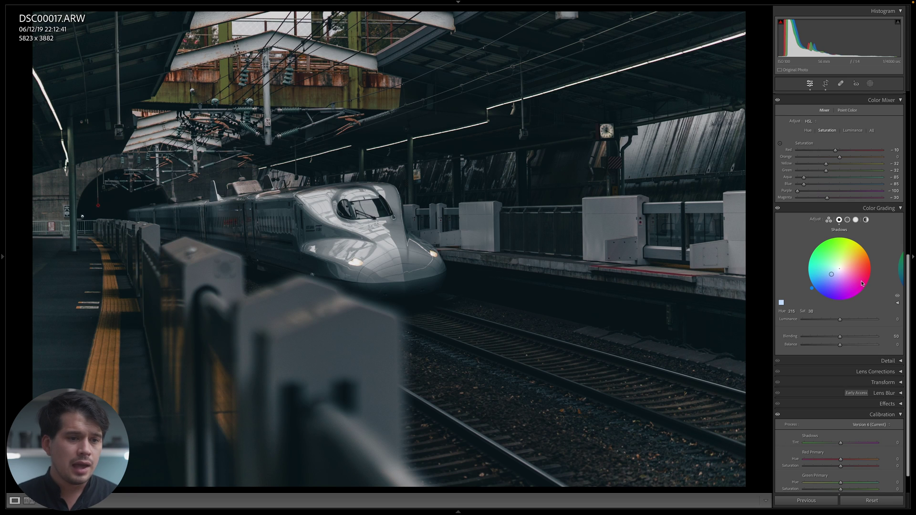
Step: Copy the shadows' Color Grading settings onto the highlights, set the highlights' saturation to 5, and compare the photo with and without grading
{"action": "right_click", "coordinate": [846, 259]}
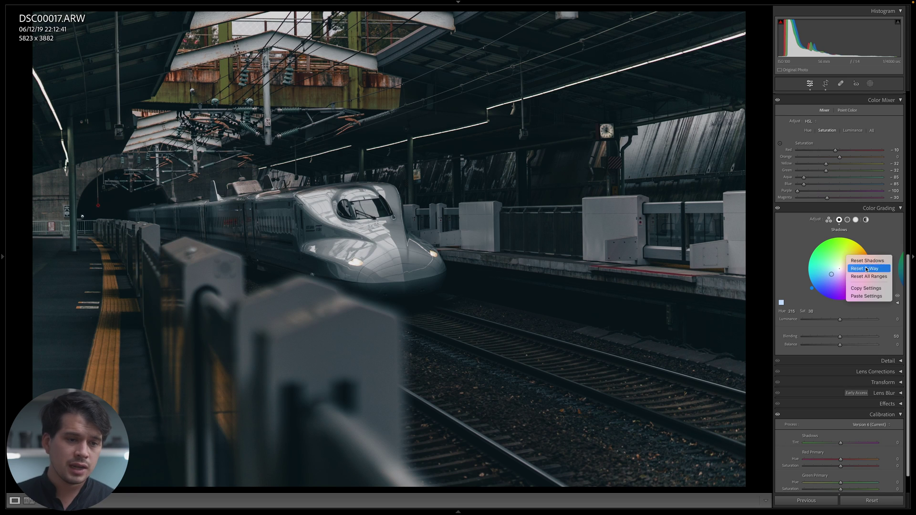
{"action": "left_click", "coordinate": [865, 295]}
{"action": "left_click", "coordinate": [856, 220]}
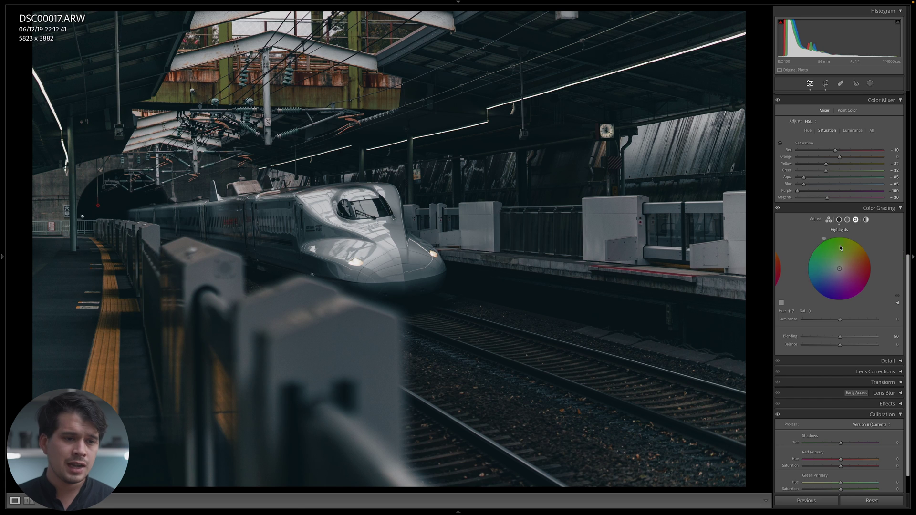
{"action": "right_click", "coordinate": [843, 247]}
{"action": "left_click", "coordinate": [855, 287]}
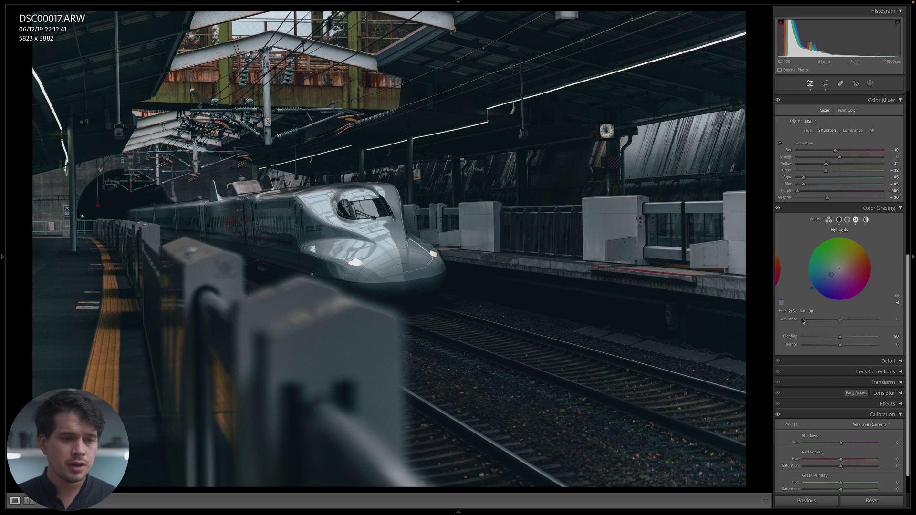
{"action": "left_click_drag", "start_coordinate": [813, 312], "coordinate": [803, 312]}
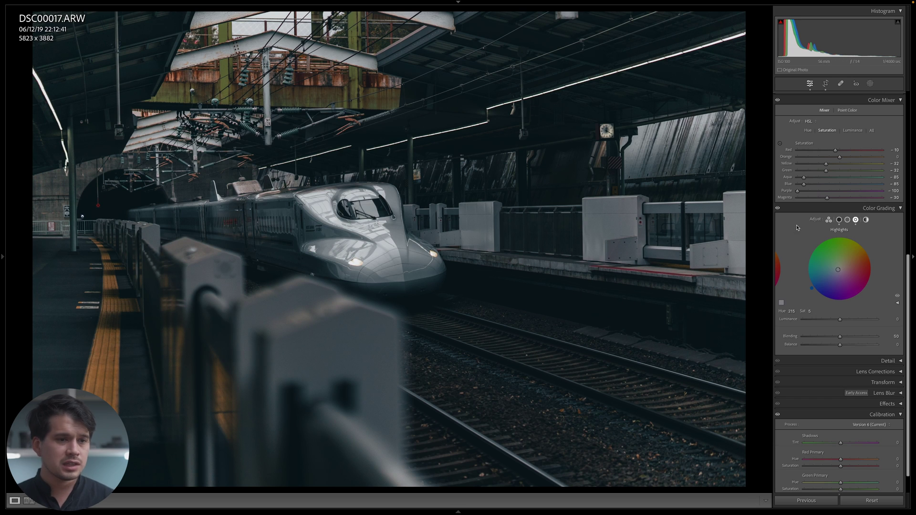
{"action": "left_click", "coordinate": [778, 208]}
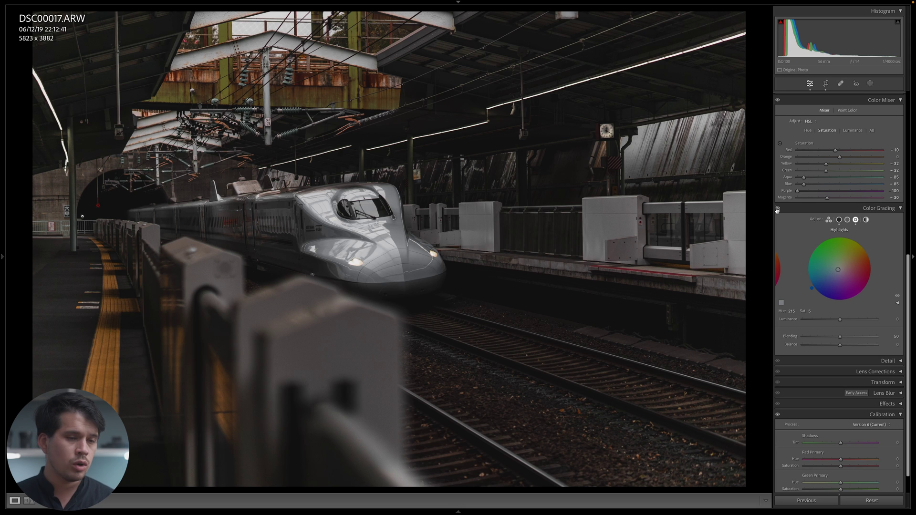
{"action": "left_click", "coordinate": [778, 209]}
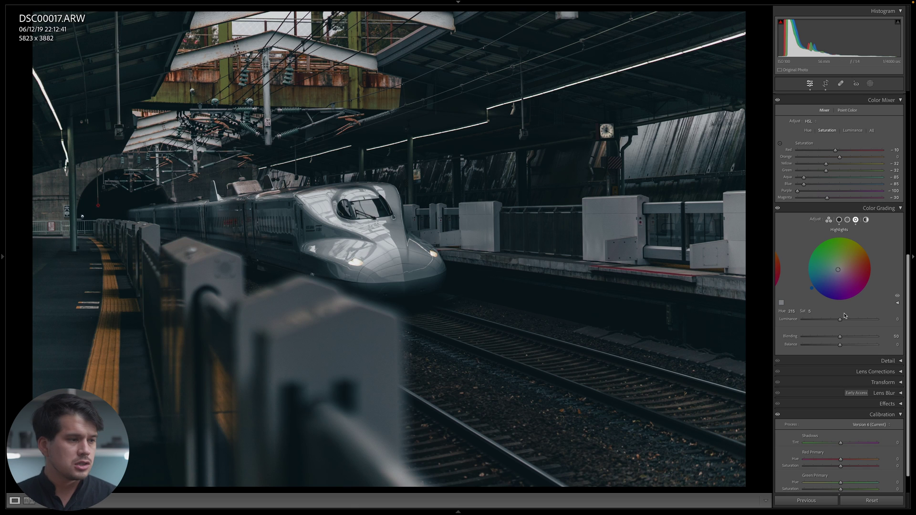
Step: Try a much more saturated blue tint in the shadows at hue 215, and undo it
{"action": "left_click", "coordinate": [839, 221]}
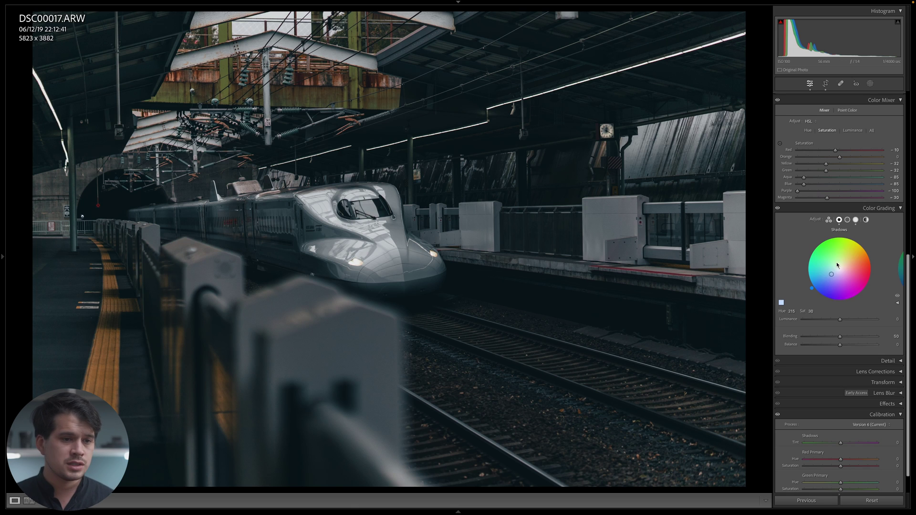
{"action": "left_click_drag", "start_coordinate": [825, 278], "coordinate": [823, 281]}
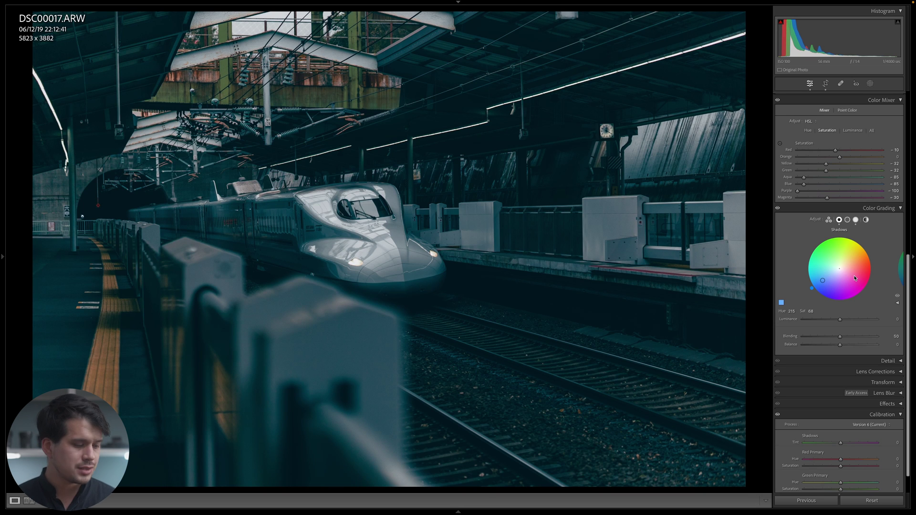
{"action": "key", "text": "ctrl+z"}
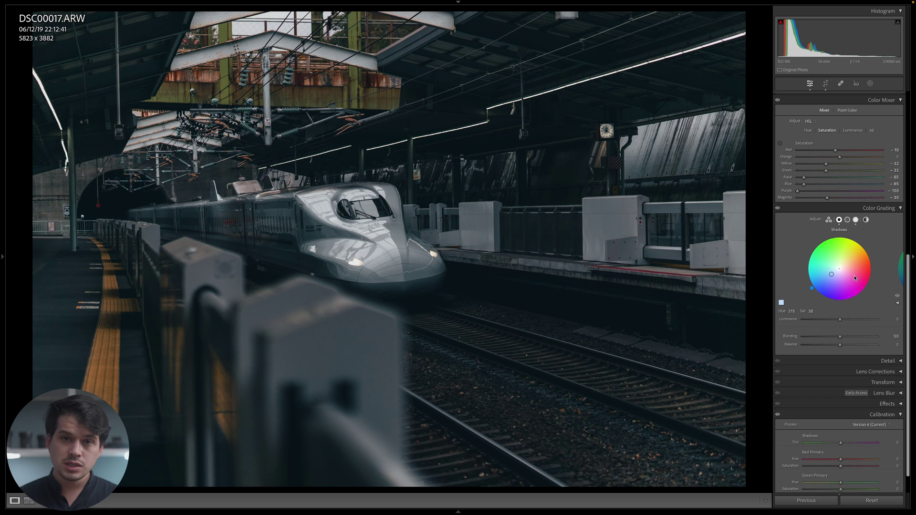
Step: Create a new preset from the current blue-toned edit of the train photo
{"action": "left_click", "coordinate": [2, 254]}
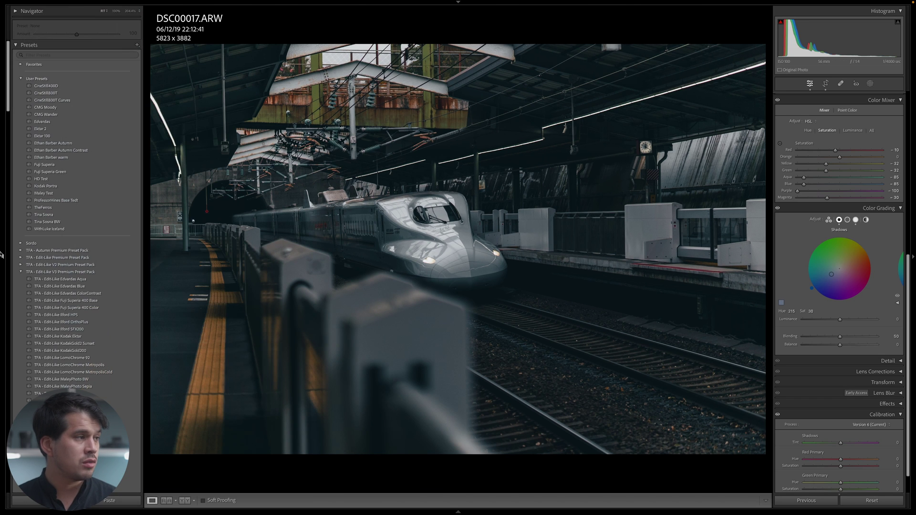
{"action": "left_click", "coordinate": [137, 44]}
{"action": "left_click", "coordinate": [153, 53]}
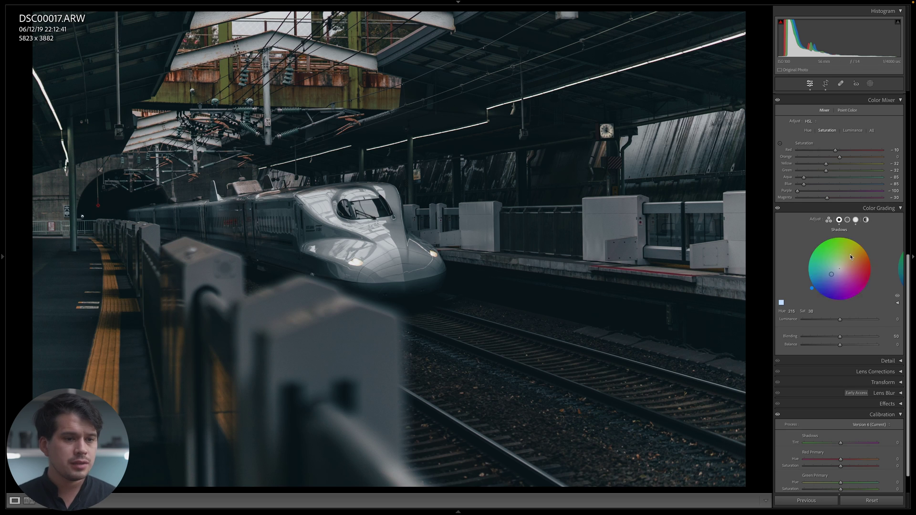
Step: Set the shadows to hue 215 and saturation 50, and tint the highlights orange with hue 30 and saturation 50
{"action": "left_click_drag", "start_coordinate": [851, 257], "coordinate": [845, 261]}
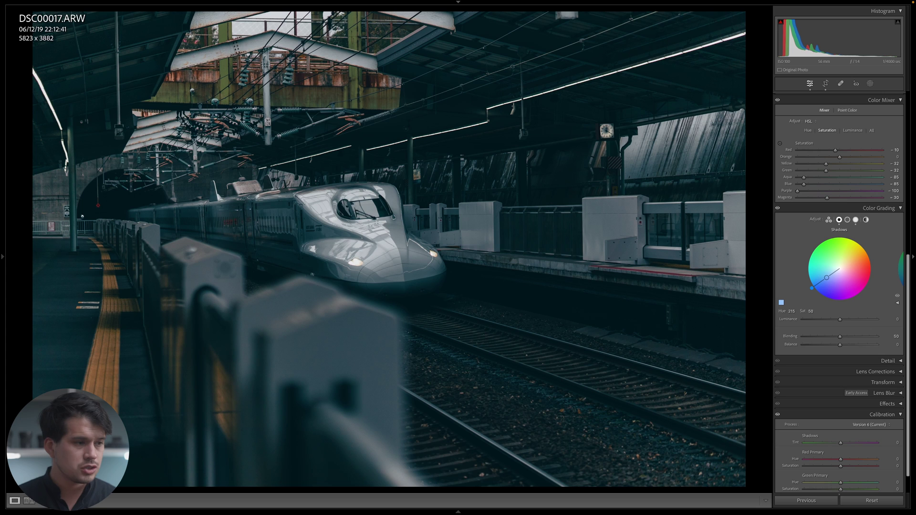
{"action": "left_click_drag", "start_coordinate": [827, 278], "coordinate": [827, 279]}
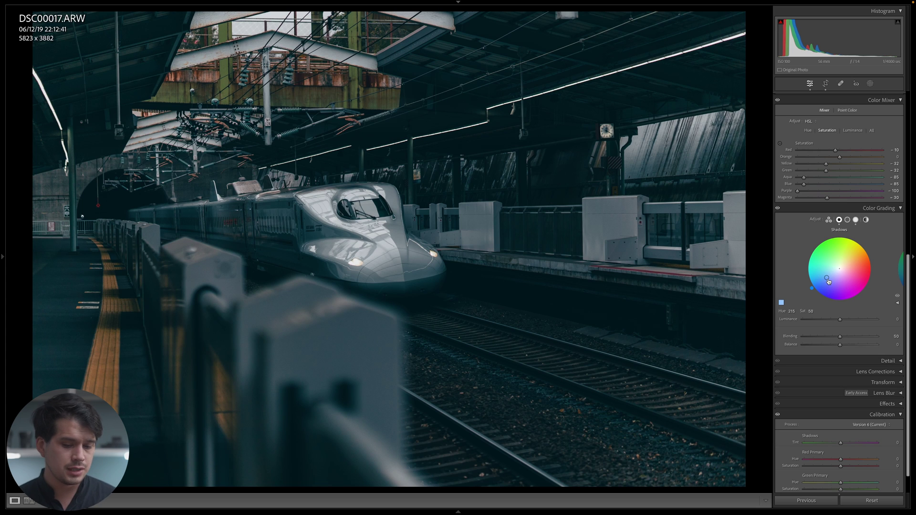
{"action": "left_click", "coordinate": [856, 219]}
{"action": "left_click_drag", "start_coordinate": [838, 271], "coordinate": [861, 248]}
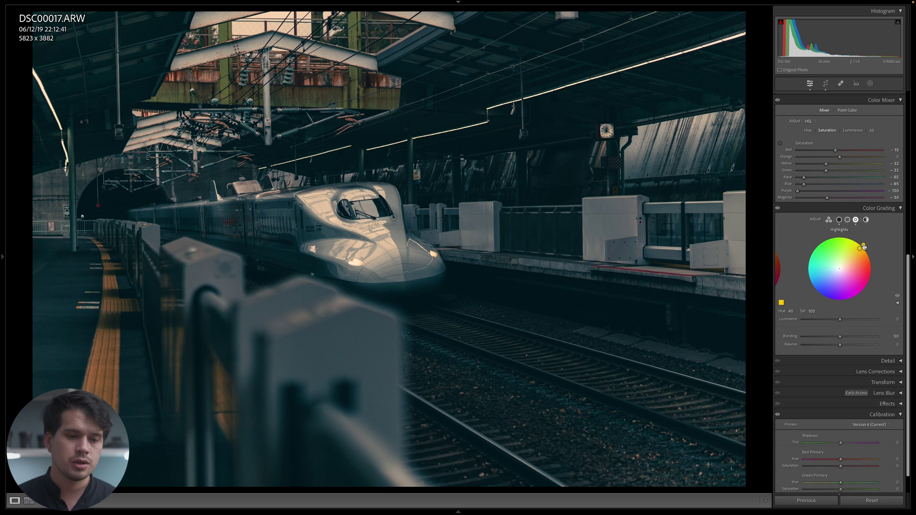
{"action": "left_click_drag", "start_coordinate": [860, 248], "coordinate": [864, 254]}
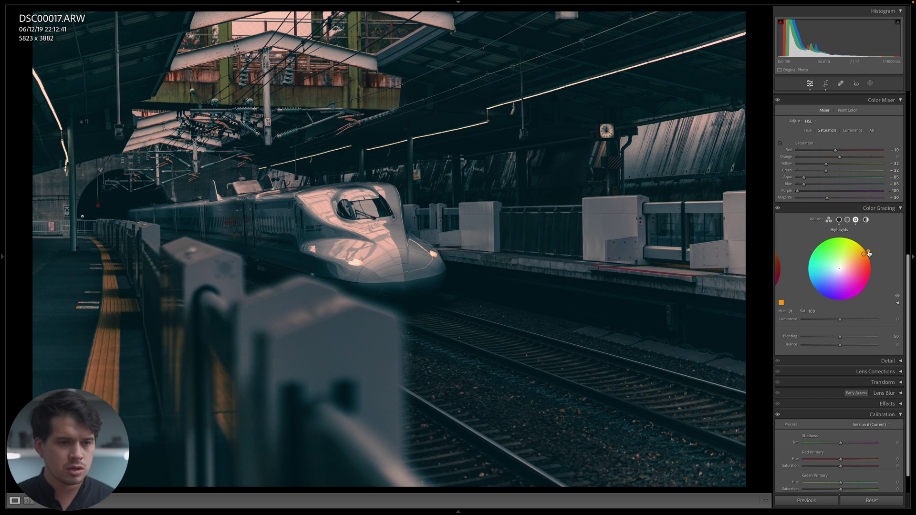
{"action": "left_click", "coordinate": [812, 311]}
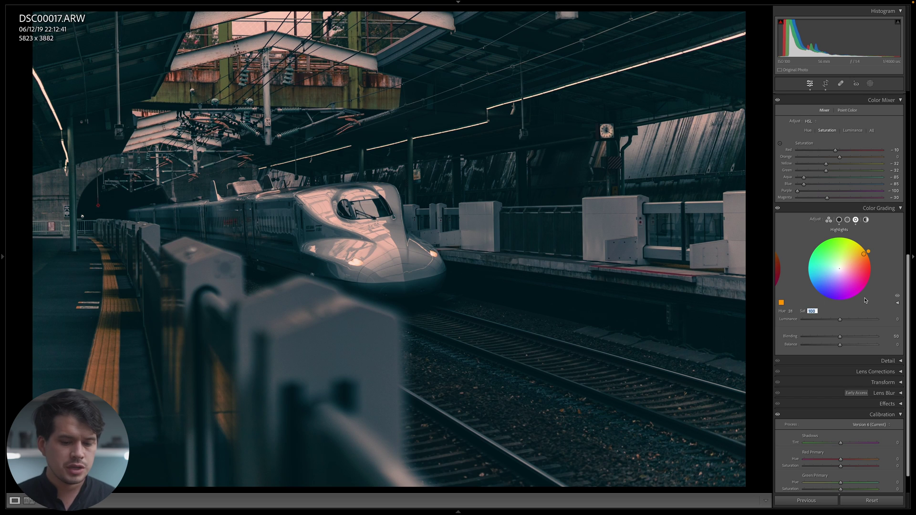
{"action": "type", "text": "50"}
{"action": "key", "text": "Return"}
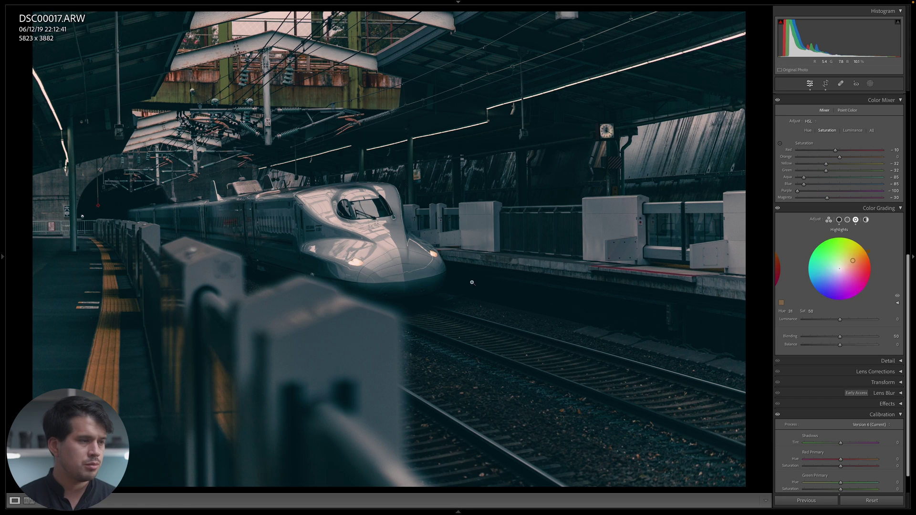
Step: Inspect the train's nose up close and compare the photo before and after the edit
{"action": "left_click_drag", "start_coordinate": [298, 96], "coordinate": [355, 47]}
{"action": "left_click_drag", "start_coordinate": [497, 301], "coordinate": [358, 105]}
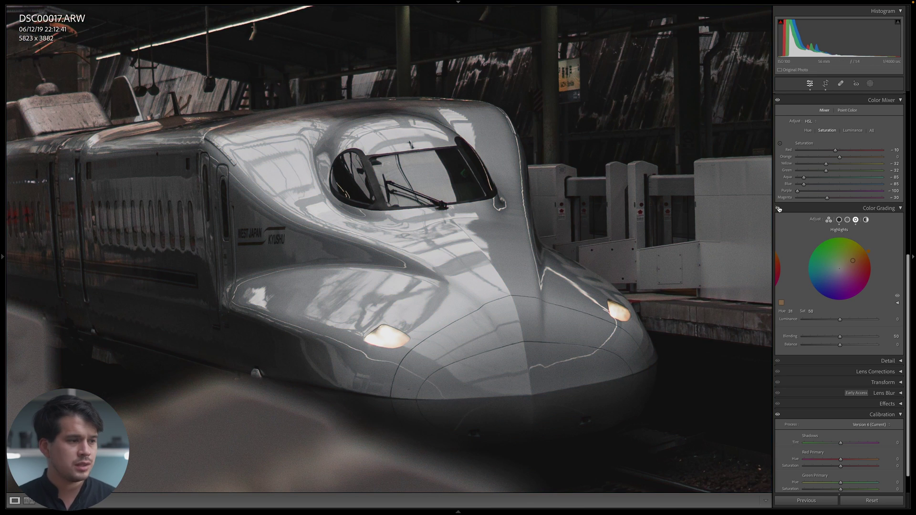
{"action": "key", "text": "z"}
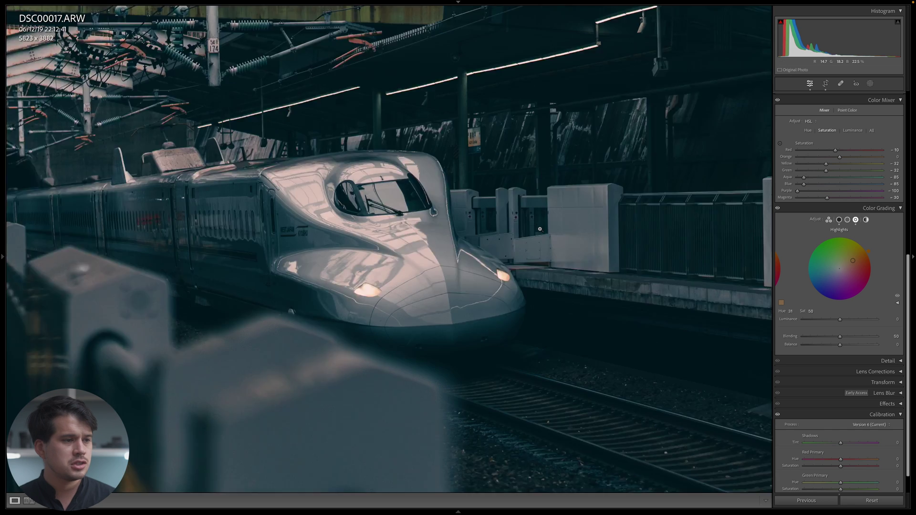
{"action": "key", "text": "y"}
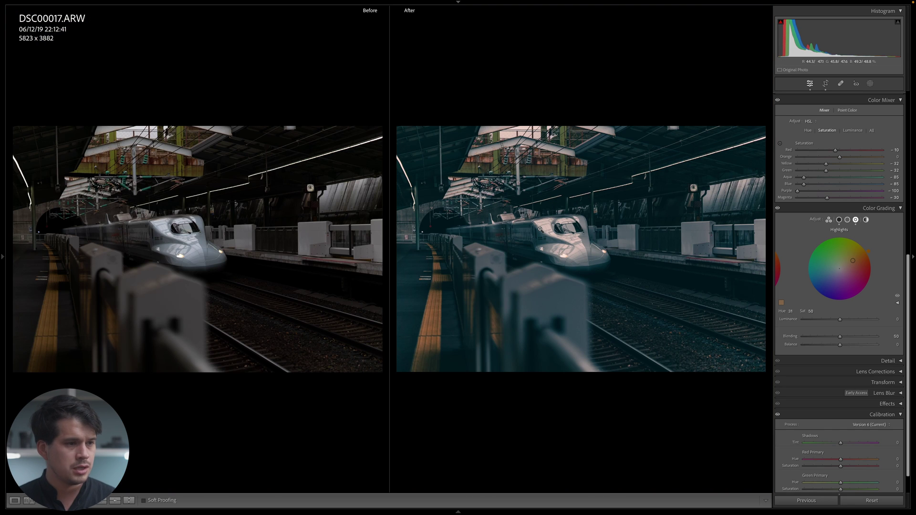
{"action": "key", "text": "y"}
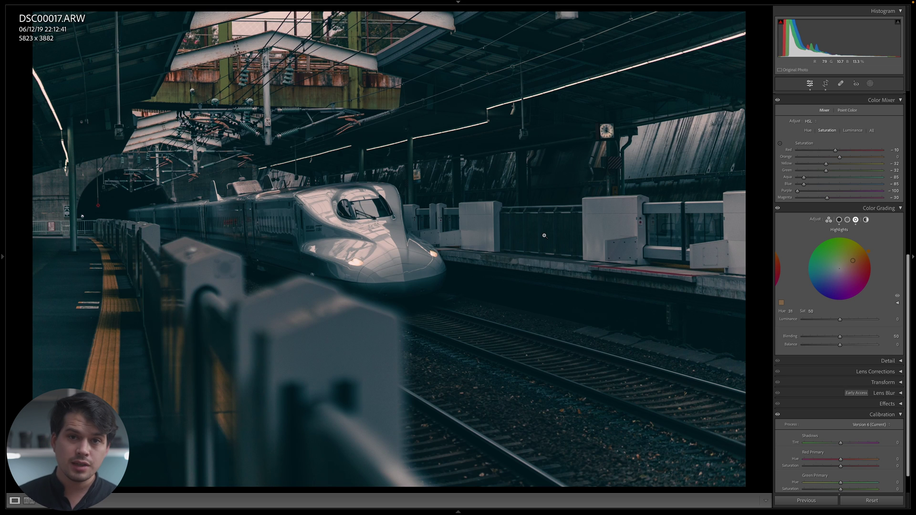
Step: Create another preset from the edit with blue shadows and orange highlights
{"action": "mouse_move", "coordinate": [2, 171]}
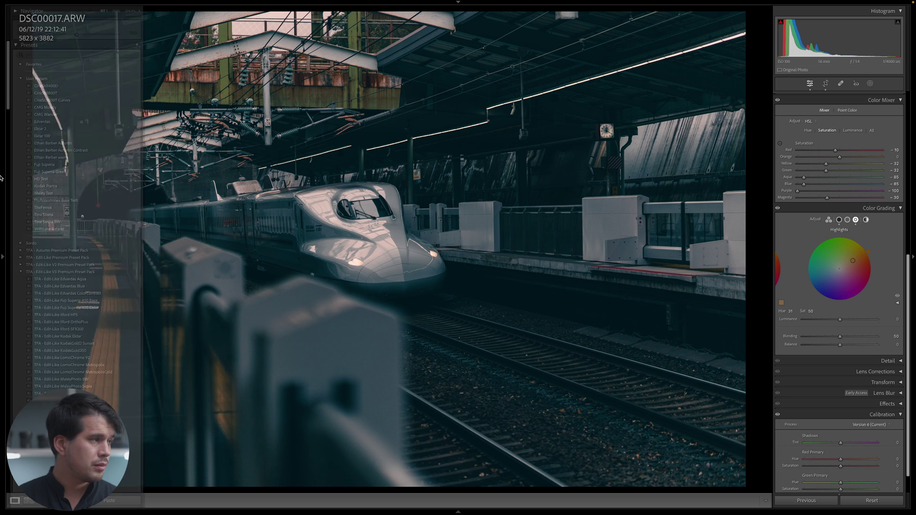
{"action": "left_click", "coordinate": [135, 45]}
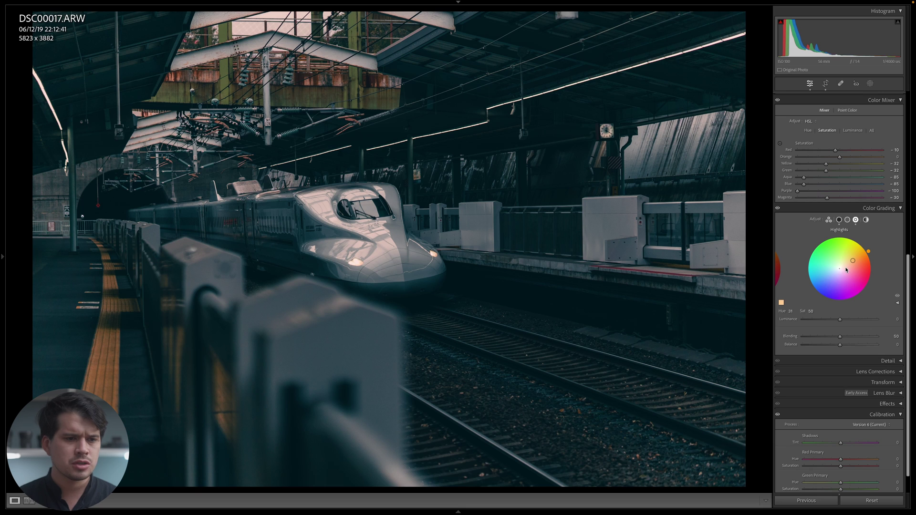
Step: Reduce the highlights' tint saturation to 0, tint the shadows aqua with hue 196 and saturation about 40, and compare with the original
{"action": "left_click_drag", "start_coordinate": [853, 261], "coordinate": [840, 269]}
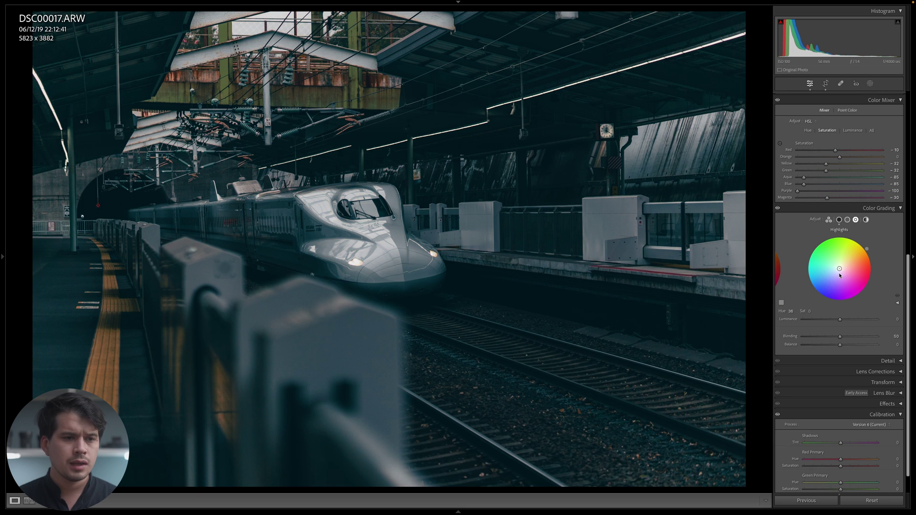
{"action": "left_click", "coordinate": [839, 219]}
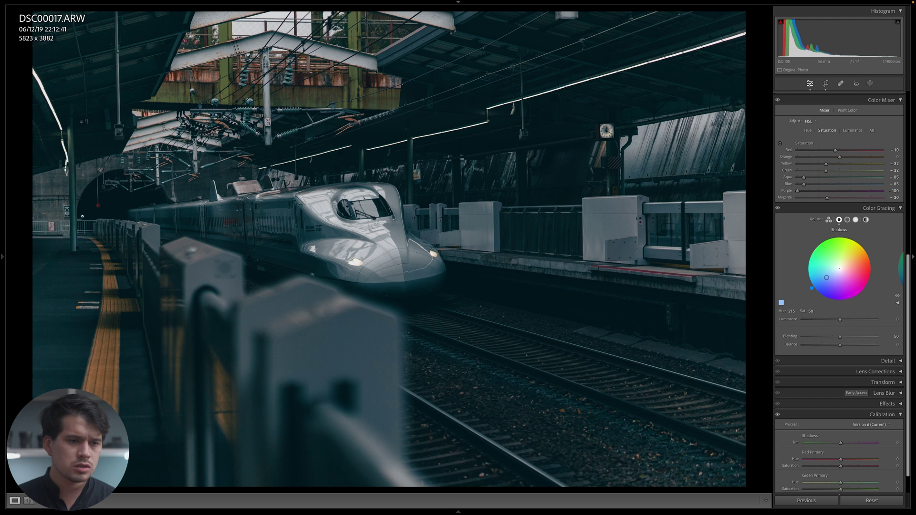
{"action": "left_click_drag", "start_coordinate": [812, 288], "coordinate": [808, 282]}
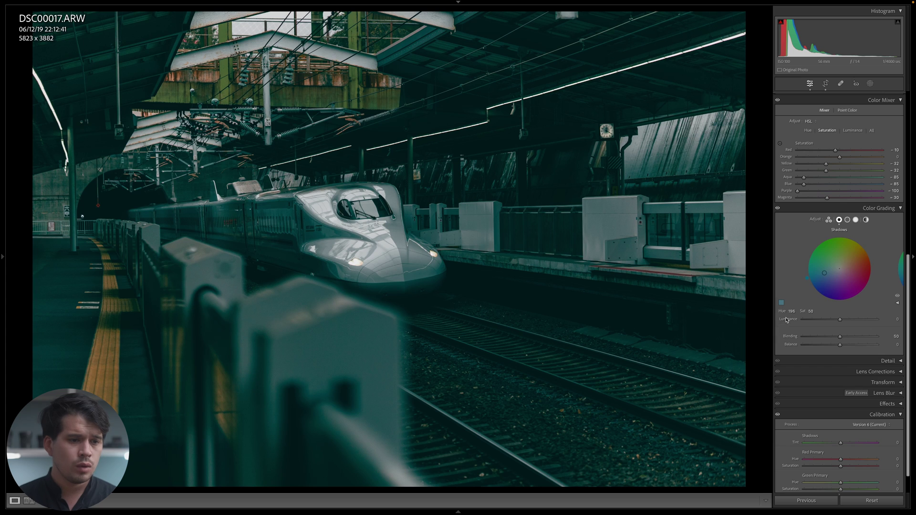
{"action": "left_click", "coordinate": [811, 311]}
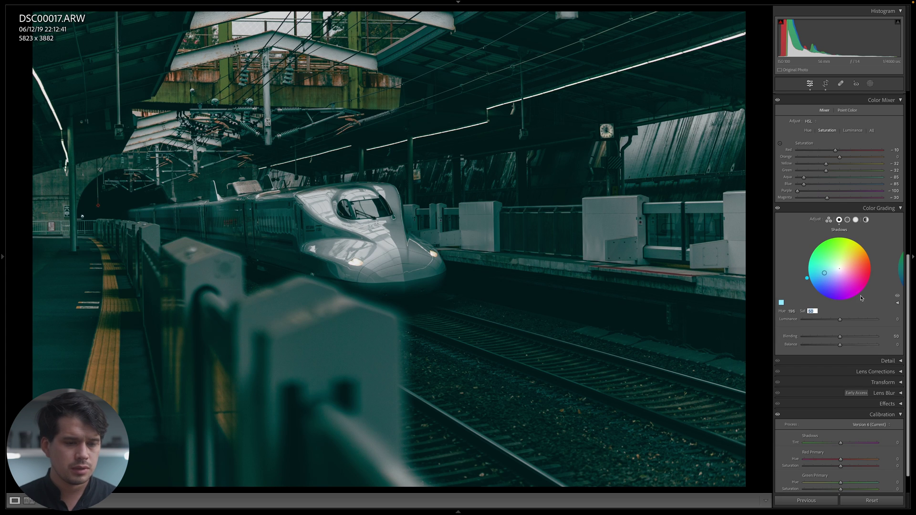
{"action": "type", "text": "40"}
{"action": "key", "text": "Return"}
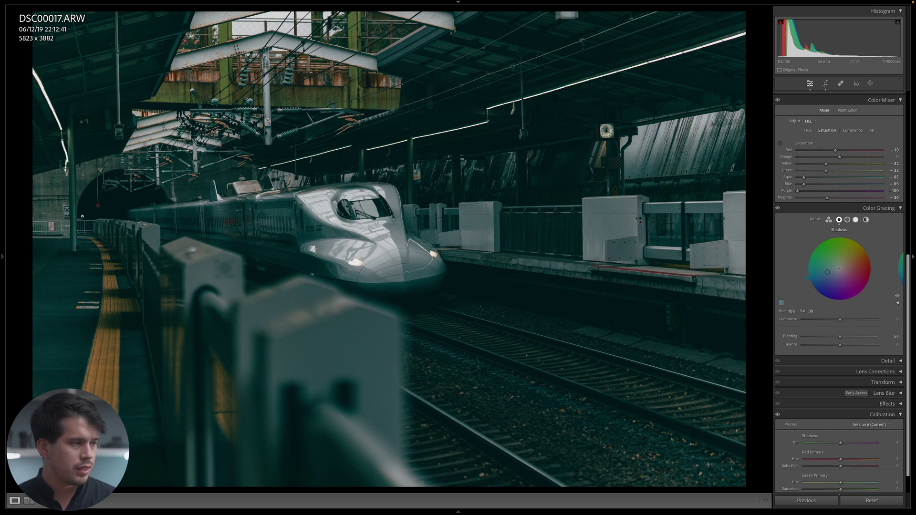
{"action": "key", "text": "y"}
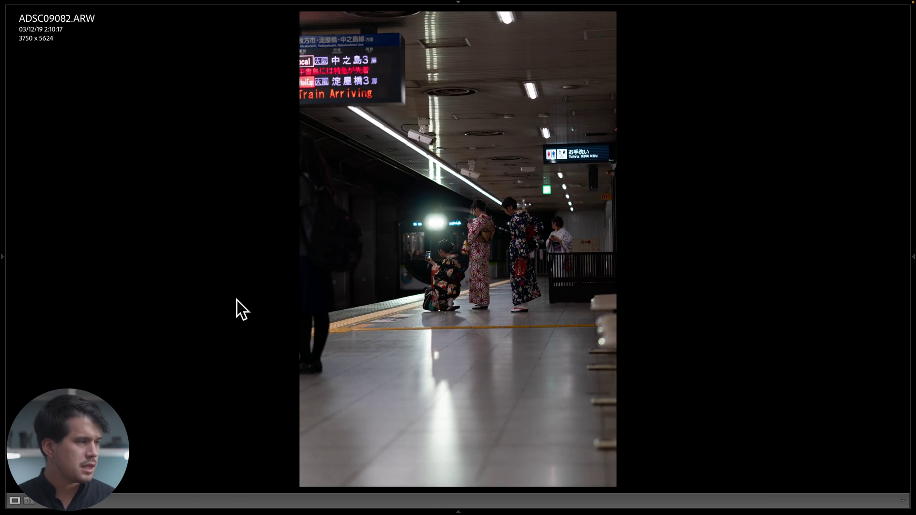
Step: Try the TFA - Edit-Like Edvardas Blue preset on the subway platform photo and compare before and after
{"action": "left_click", "coordinate": [2, 299]}
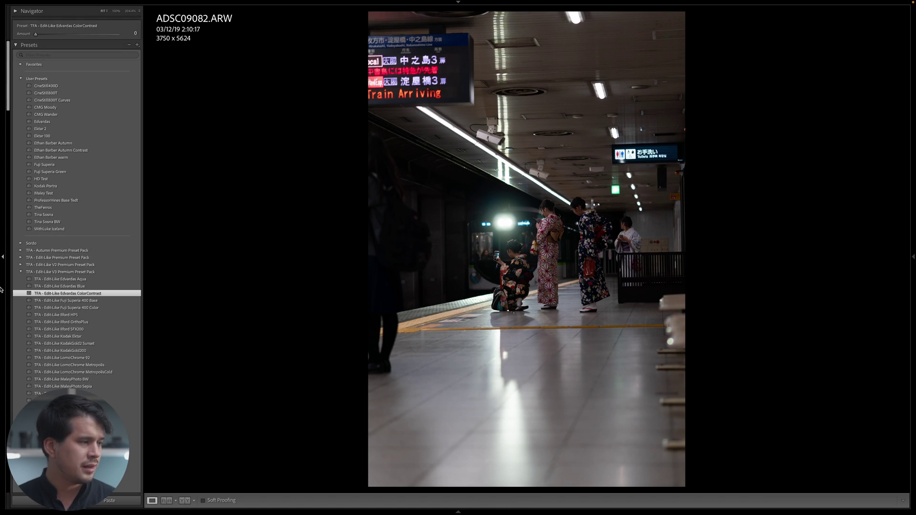
{"action": "left_click", "coordinate": [24, 286]}
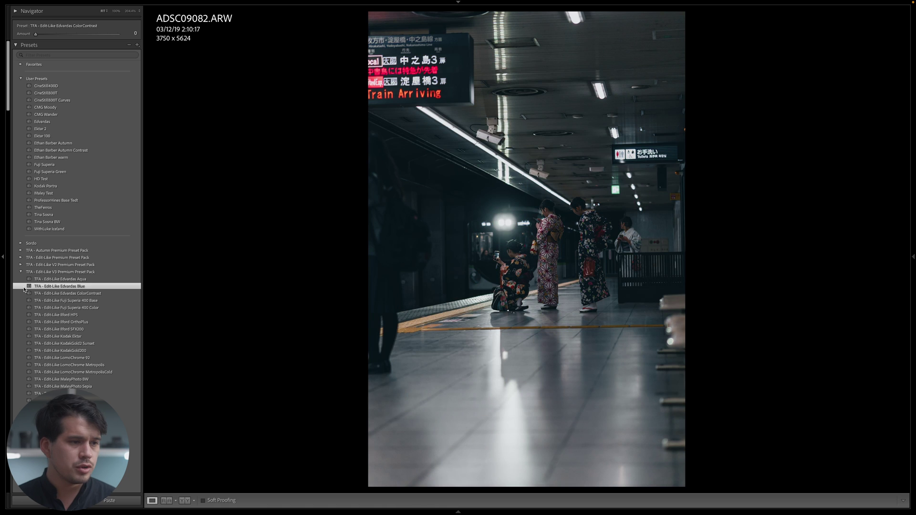
{"action": "key", "text": "y"}
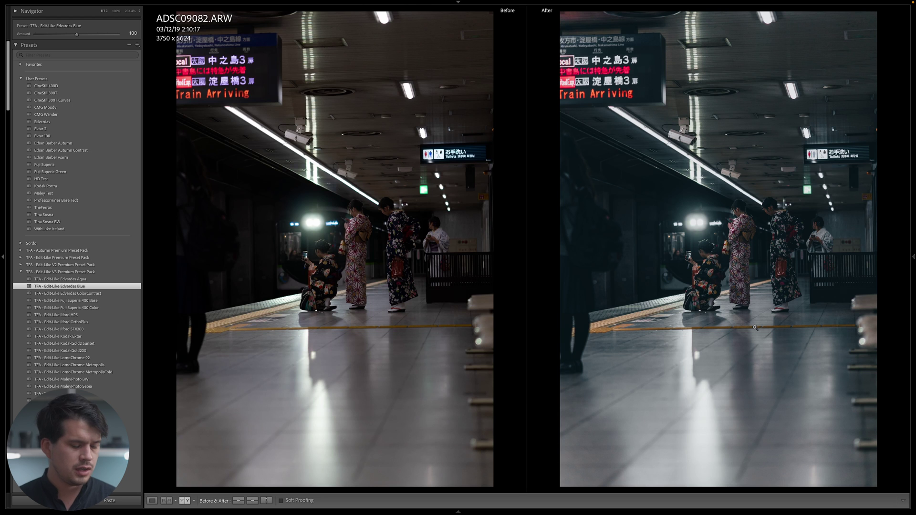
{"action": "key", "text": "y"}
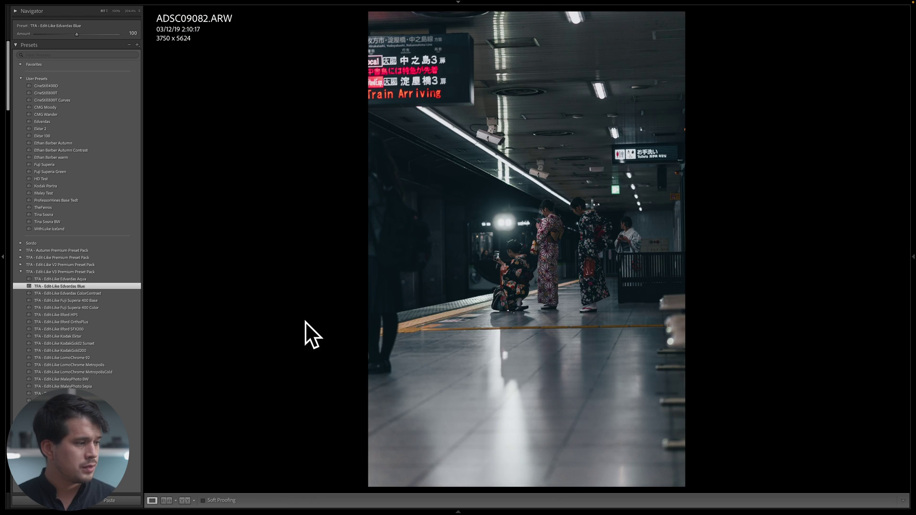
Step: Apply the TFA - Edit-Like Edvardas ColorContrast preset to the platform photo and compare the floor reflections before and after up close
{"action": "left_click", "coordinate": [129, 293]}
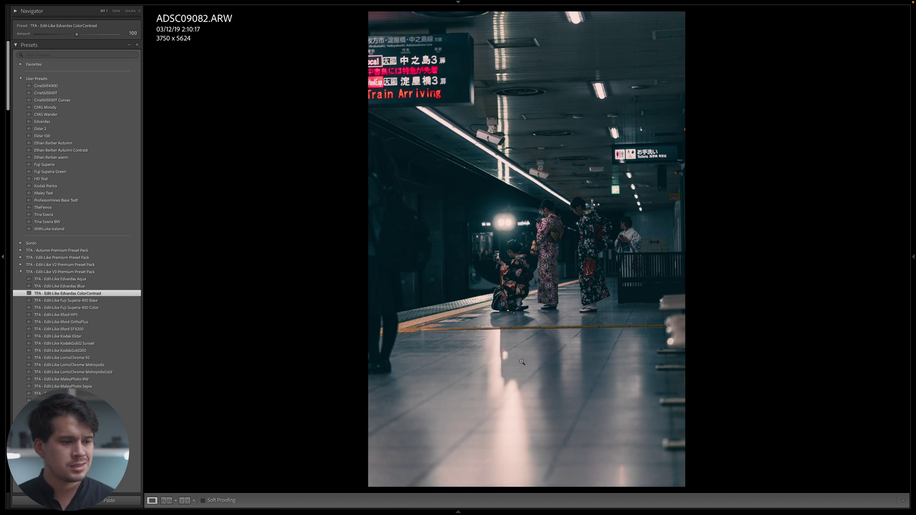
{"action": "key", "text": "y"}
{"action": "left_click", "coordinate": [727, 312]}
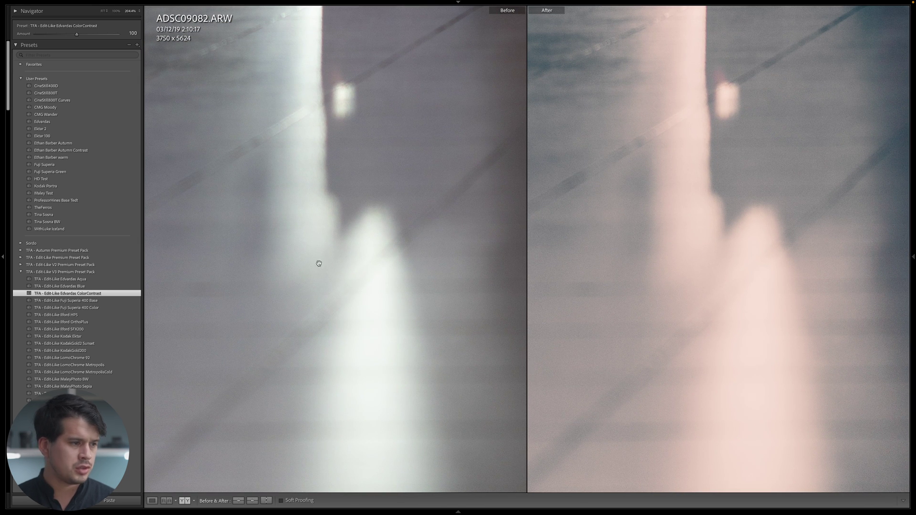
Step: Apply the TFA - Edit-Like Edvardas Aqua preset to the whole platform photo, compare it with the original and close the comparison
{"action": "left_click", "coordinate": [795, 258]}
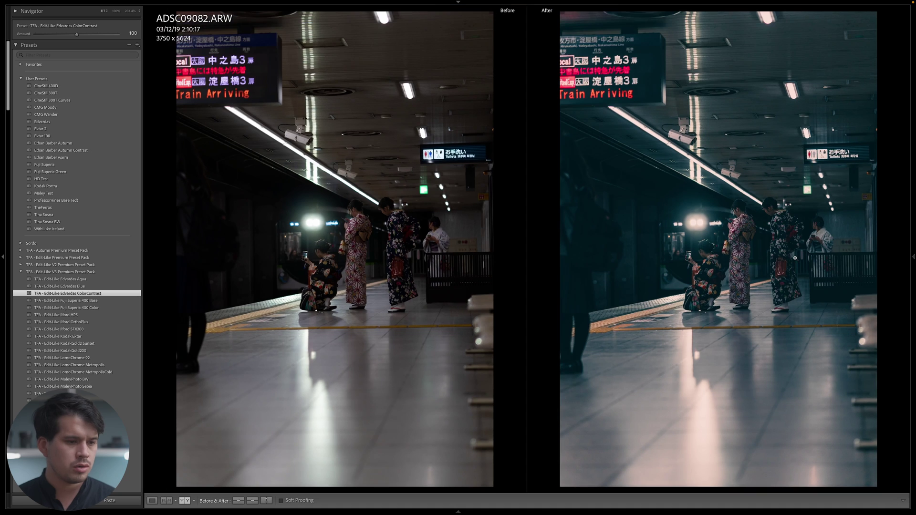
{"action": "left_click", "coordinate": [135, 279]}
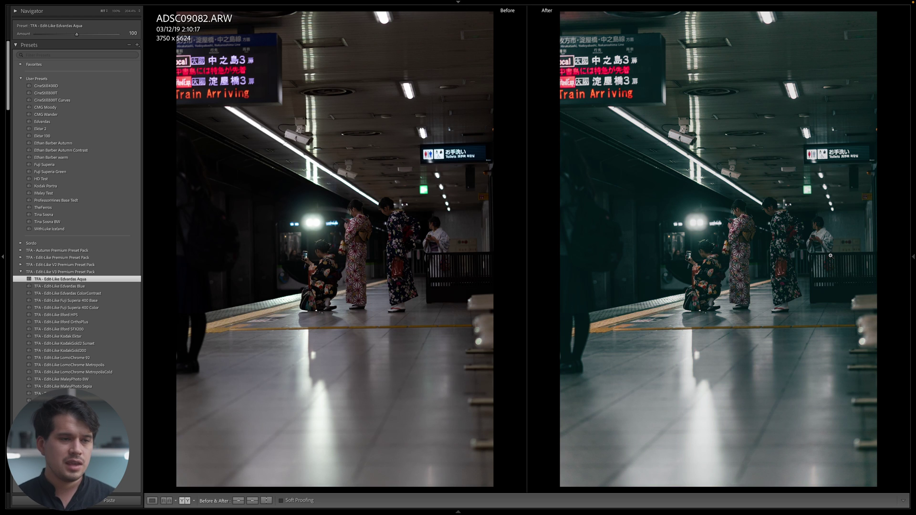
{"action": "key", "text": "y"}
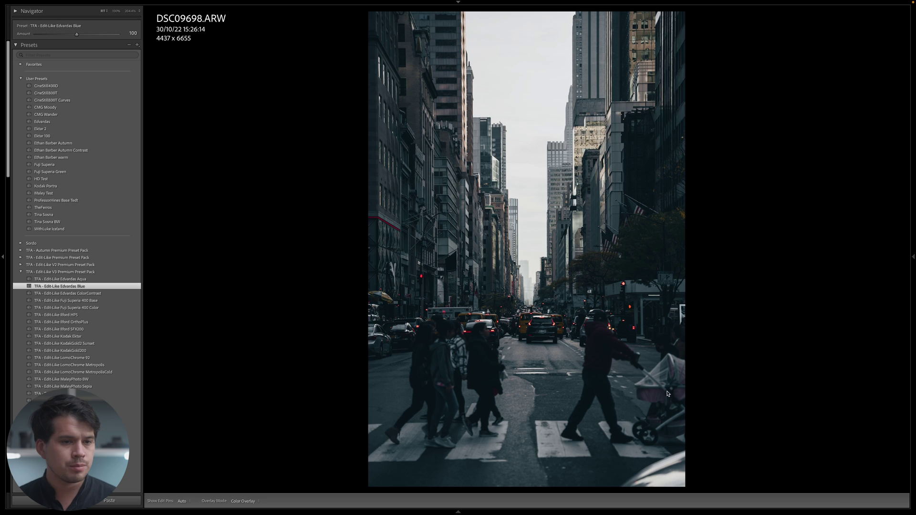
Step: Add a linear gradient mask rising from the street photo's bottom edge to the cars and lower its exposure to about -1.9
{"action": "mouse_move", "coordinate": [892, 164]}
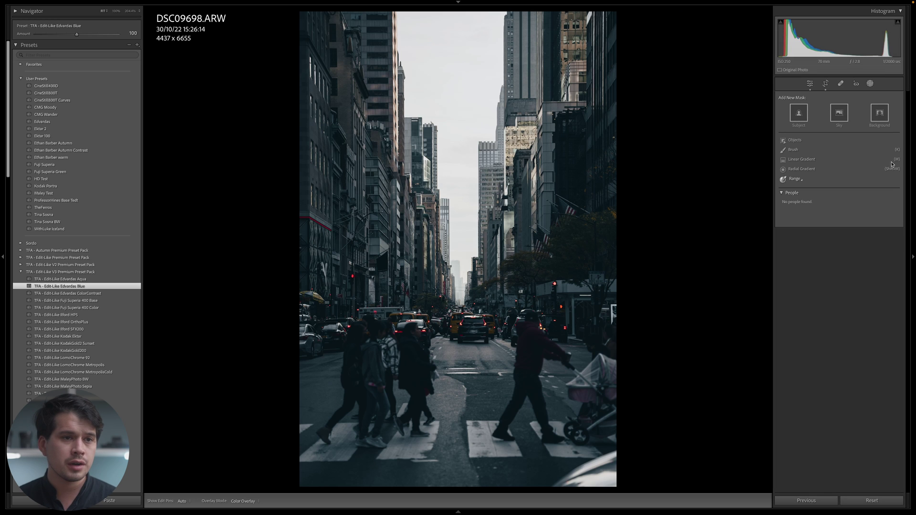
{"action": "left_click", "coordinate": [802, 159]}
{"action": "left_click_drag", "start_coordinate": [420, 489], "coordinate": [440, 329]}
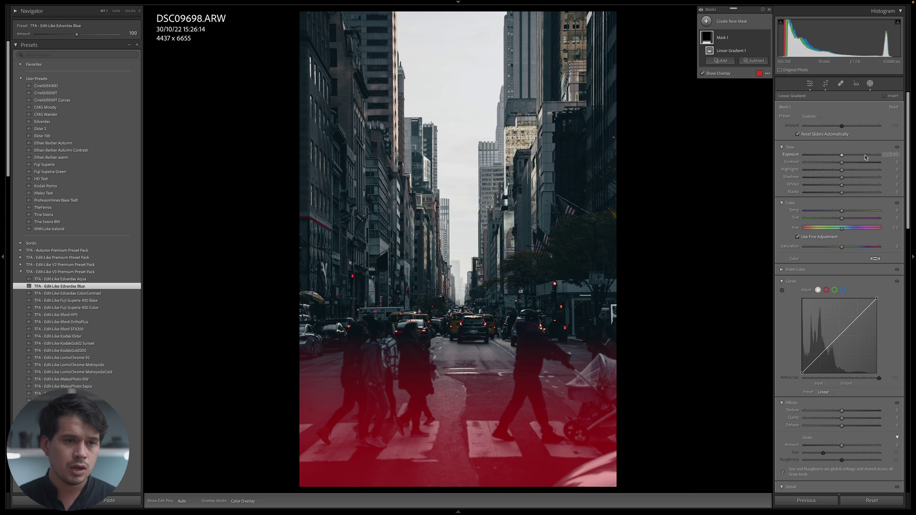
{"action": "left_click_drag", "start_coordinate": [842, 155], "coordinate": [824, 155]}
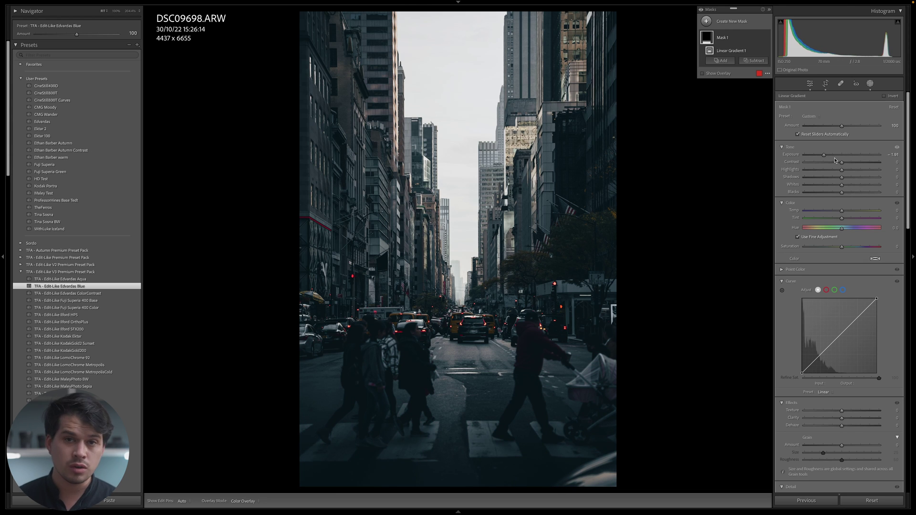
Step: Try the TFA - Edit-Like Edvardas ColorContrast preset on the street photo and replace it with TFA - Edit-Like Edvardas Aqua
{"action": "left_click", "coordinate": [121, 294]}
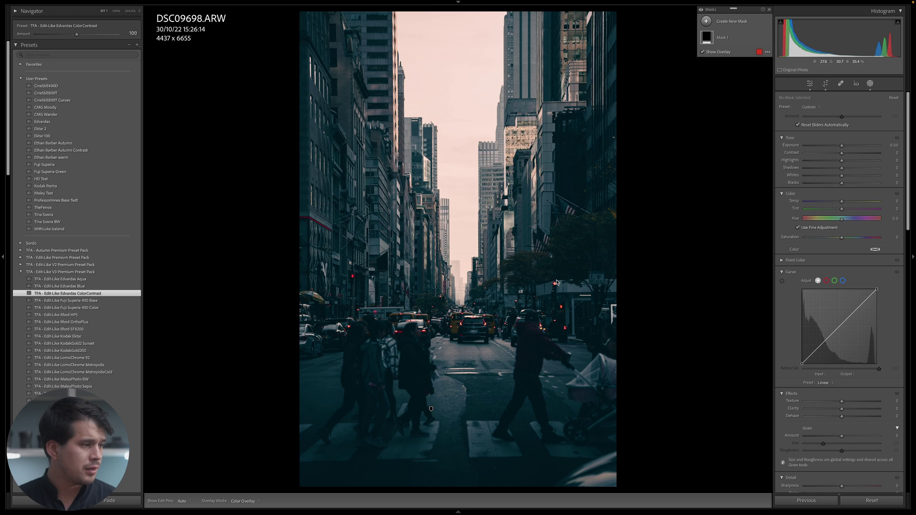
{"action": "left_click", "coordinate": [107, 279]}
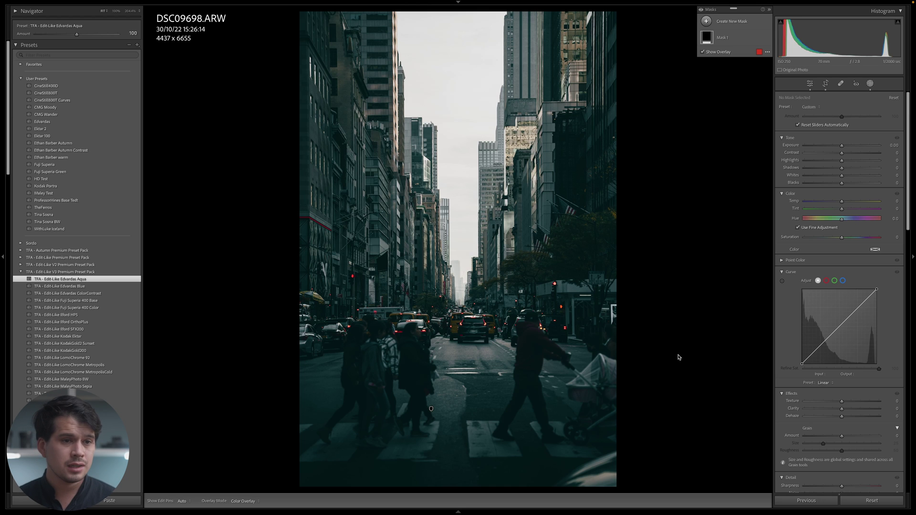
Step: Leave masking, try a clarity of about +67, reset clarity to 0 and compare the street photo before and after
{"action": "key", "text": "shift+w"}
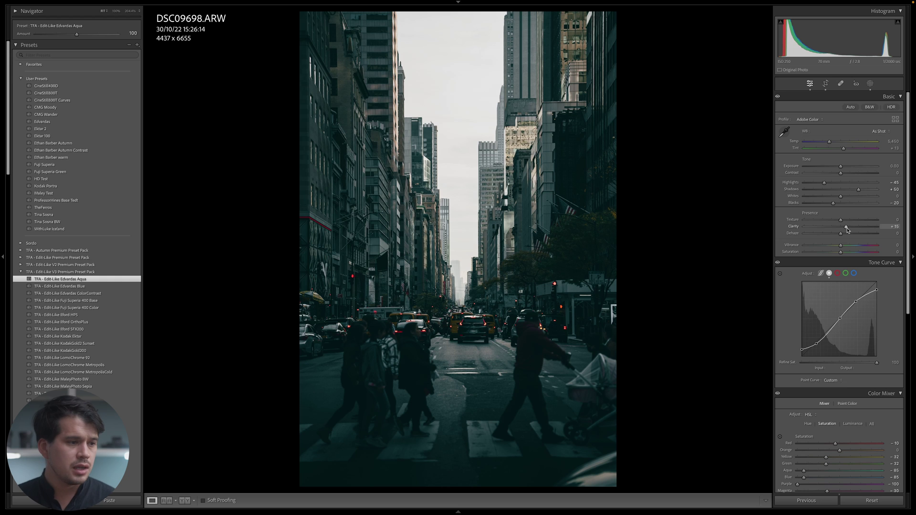
{"action": "left_click_drag", "start_coordinate": [847, 230], "coordinate": [866, 226]}
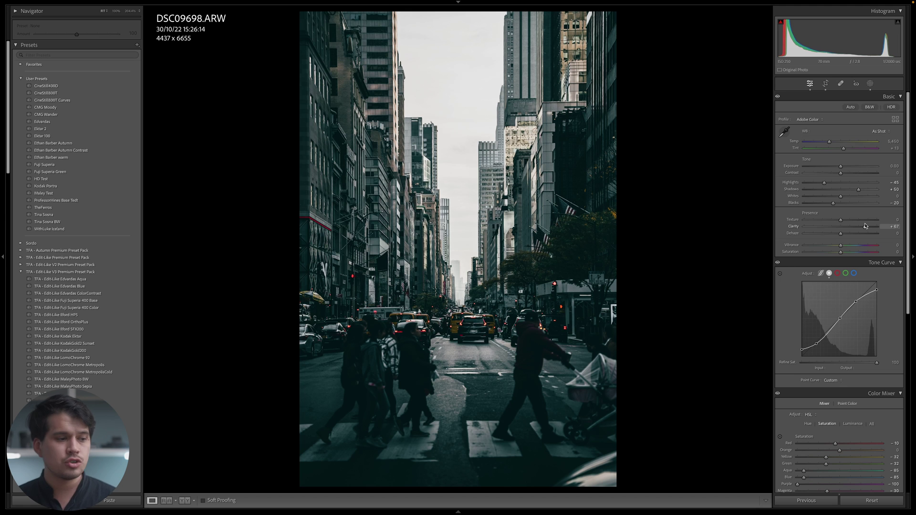
{"action": "double_click", "coordinate": [795, 227]}
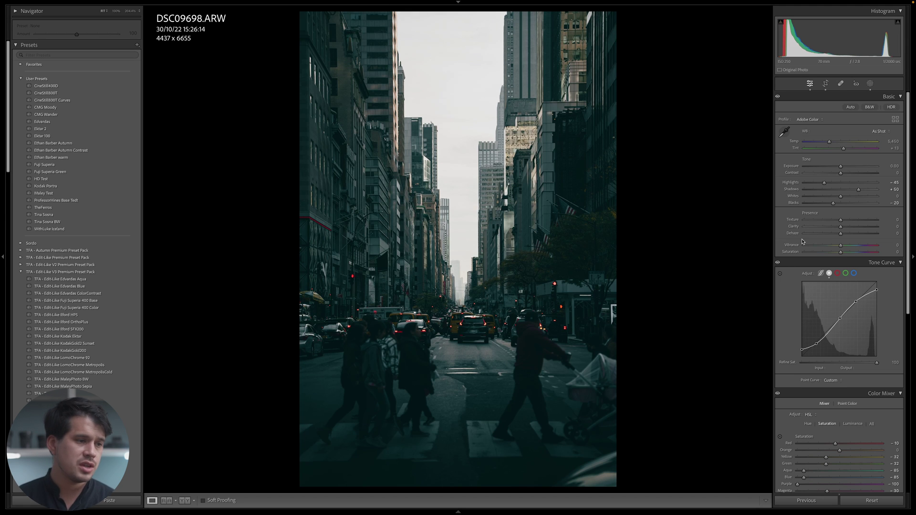
{"action": "key", "text": "y"}
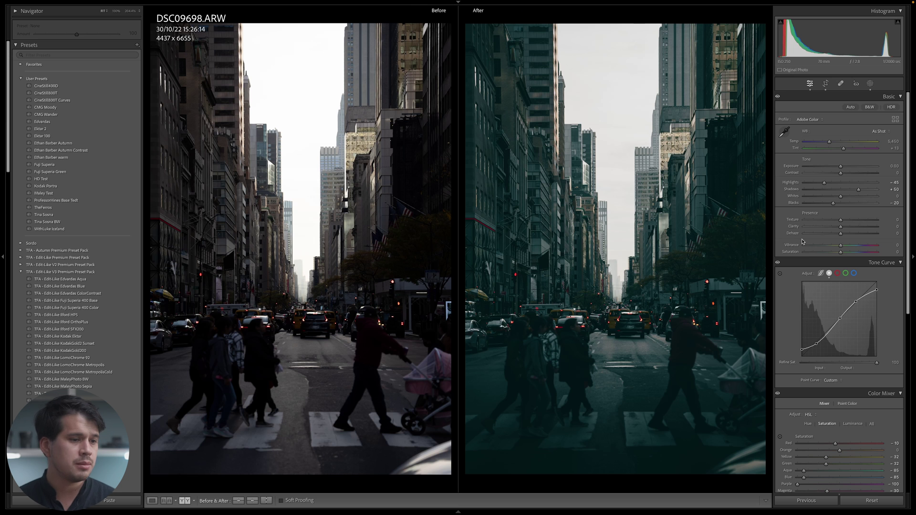